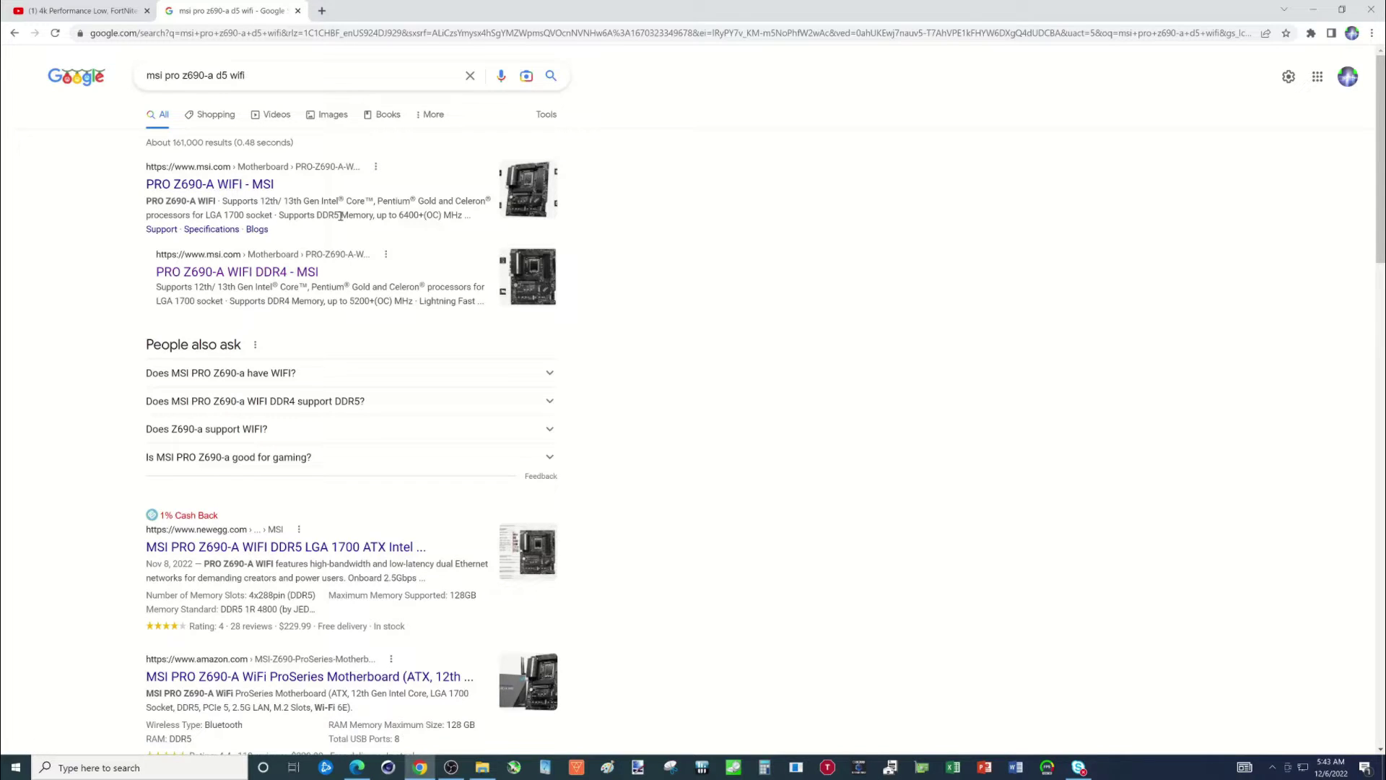
Open the PRO Z690-A WIFI support page and scroll to its BIOS downloads (7D25vA9, 7D25vA8).
left_click(209, 186)
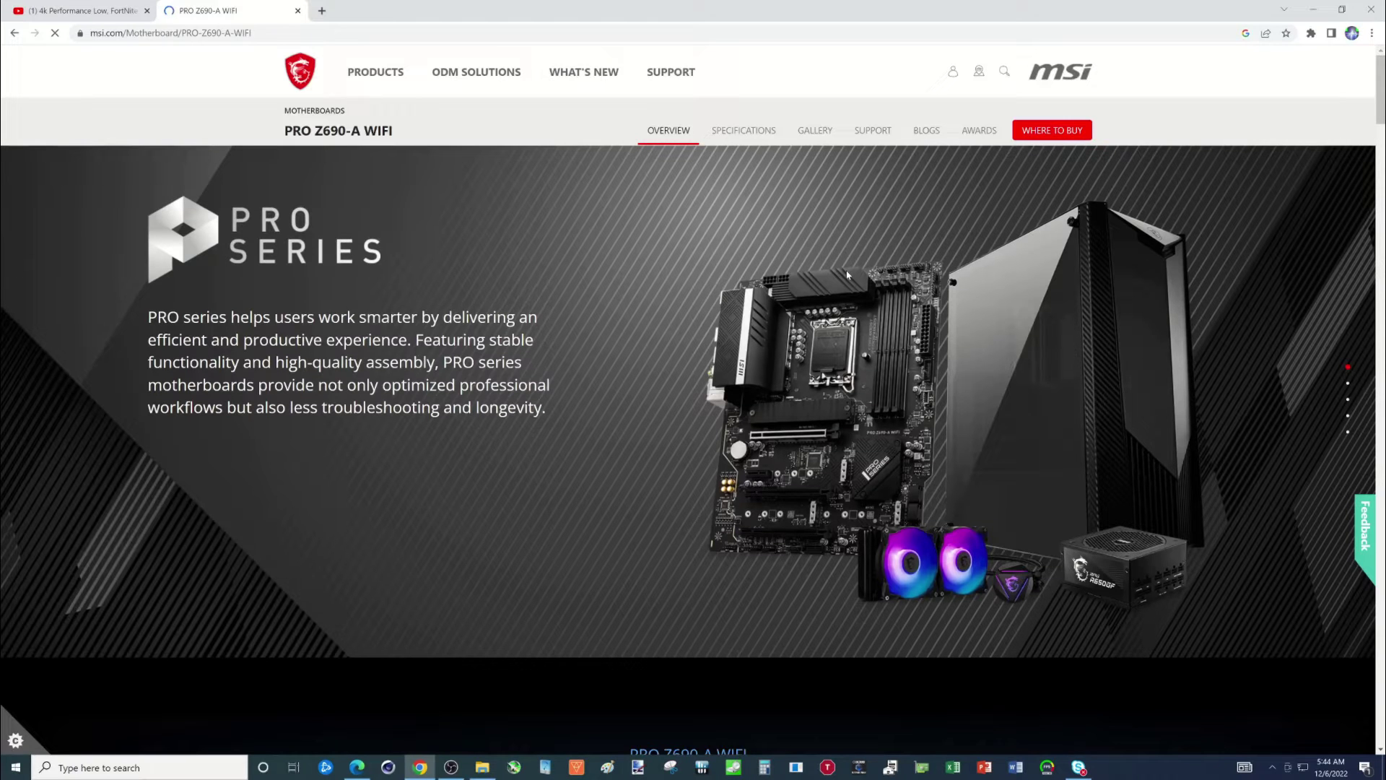
left_click(871, 134)
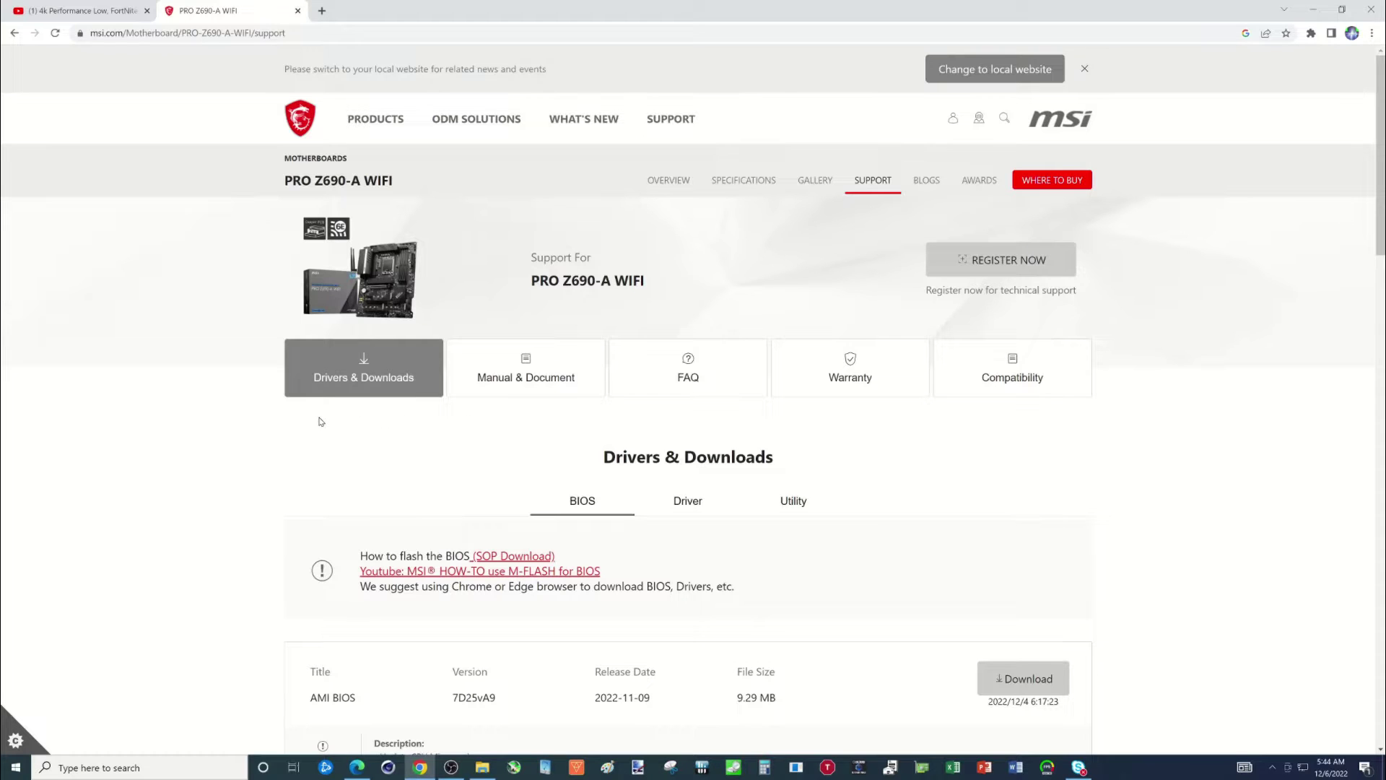
scroll(321, 422, "down", 2)
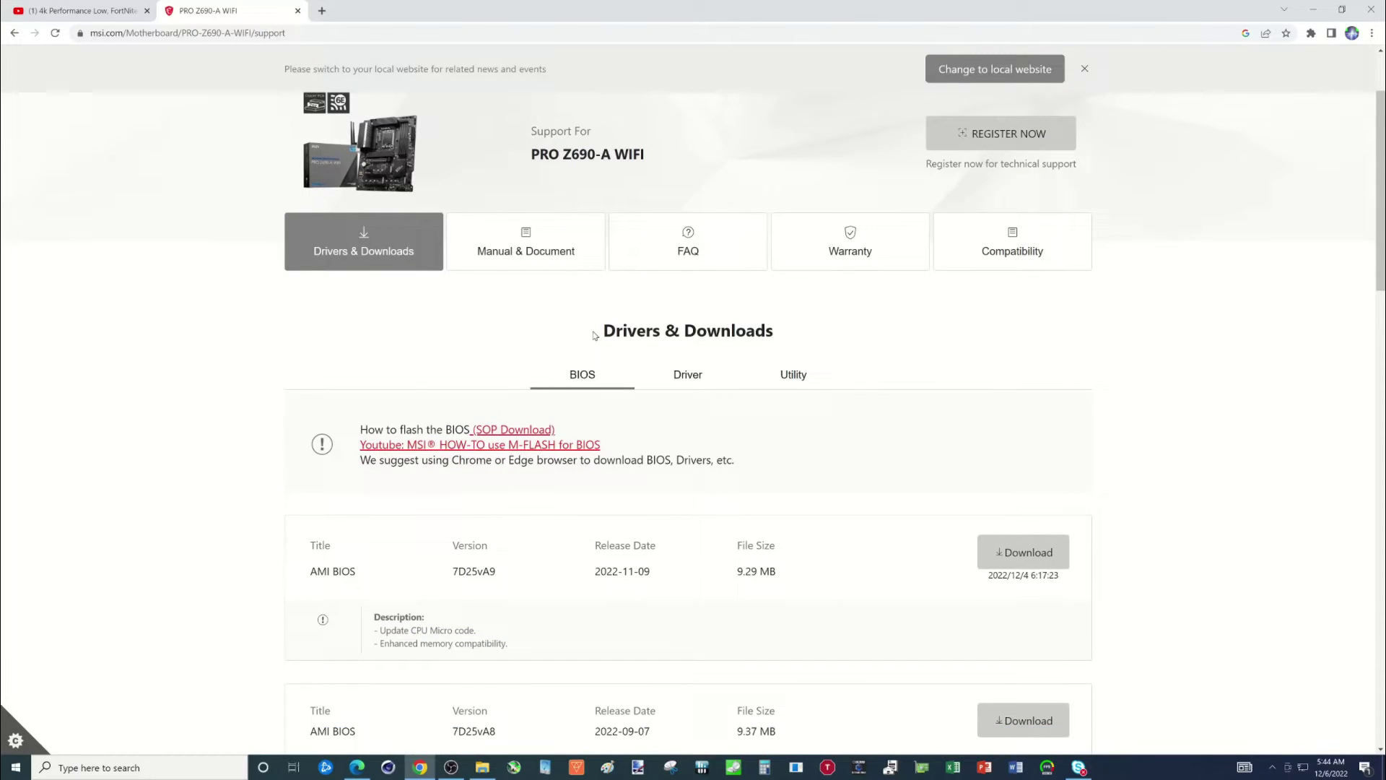
Show the Compatibility section's Memory list of DDR5 modules and scroll through it.
left_click(970, 250)
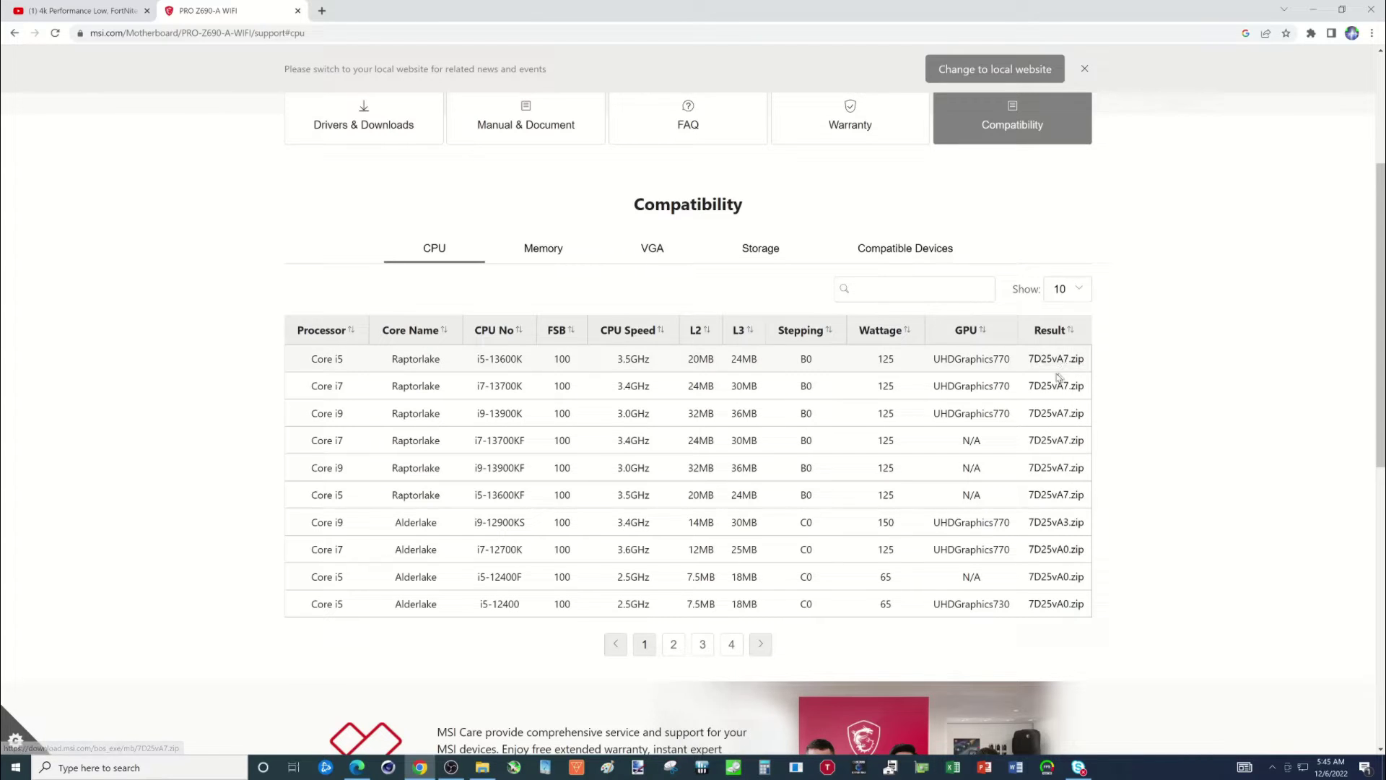
left_click(545, 259)
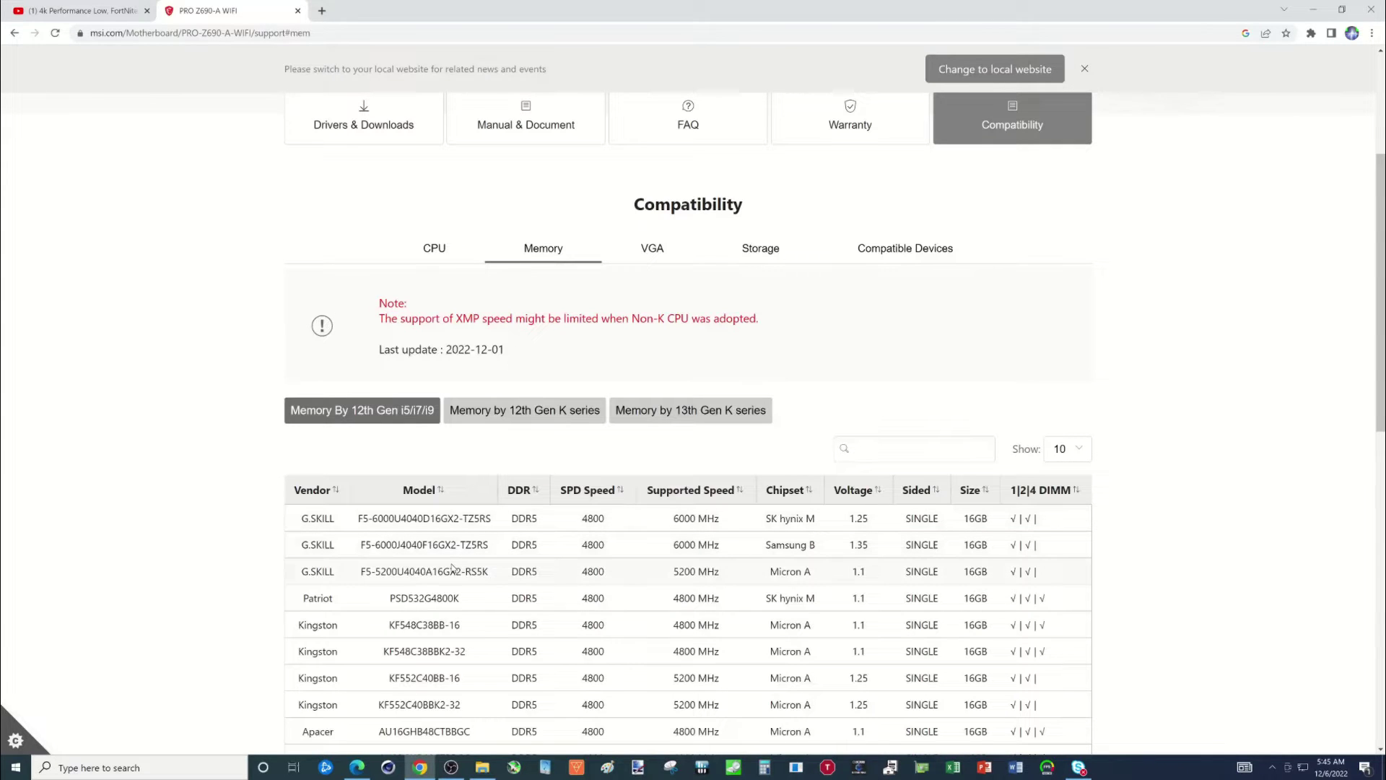
scroll(452, 568, "down", 1)
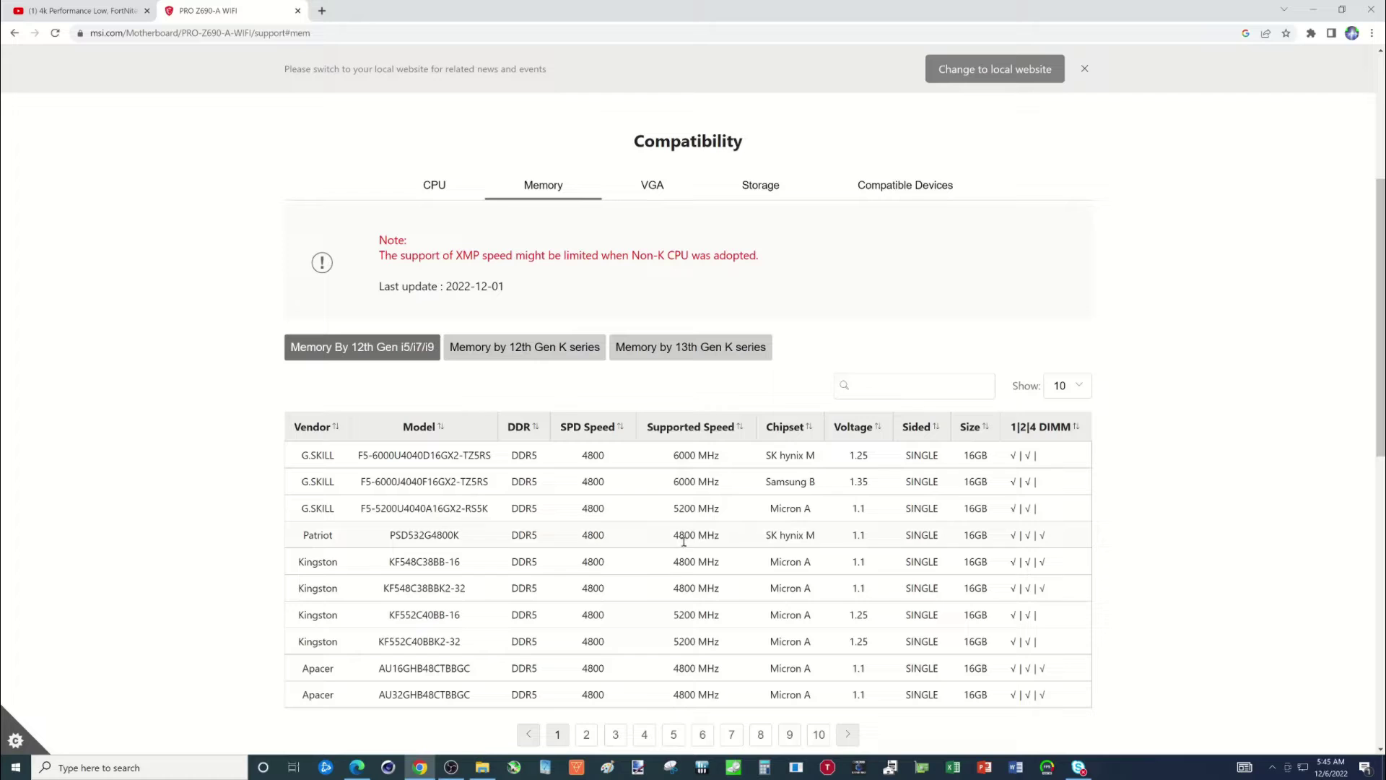
scroll(528, 446, "up", 5)
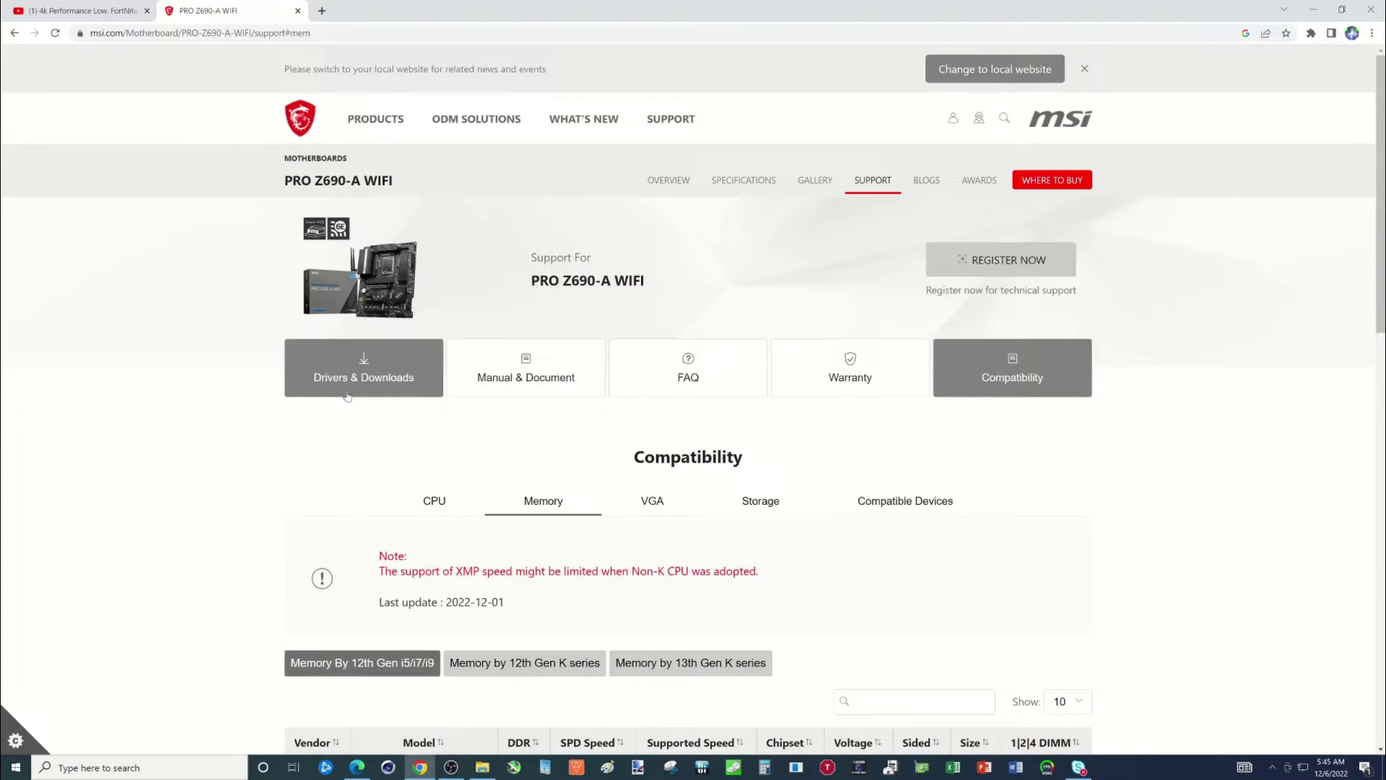
Review the AMI BIOS list under Drivers & Downloads, newest being 7D25vA9 (2022-11-09, 9.29 MB).
left_click(353, 378)
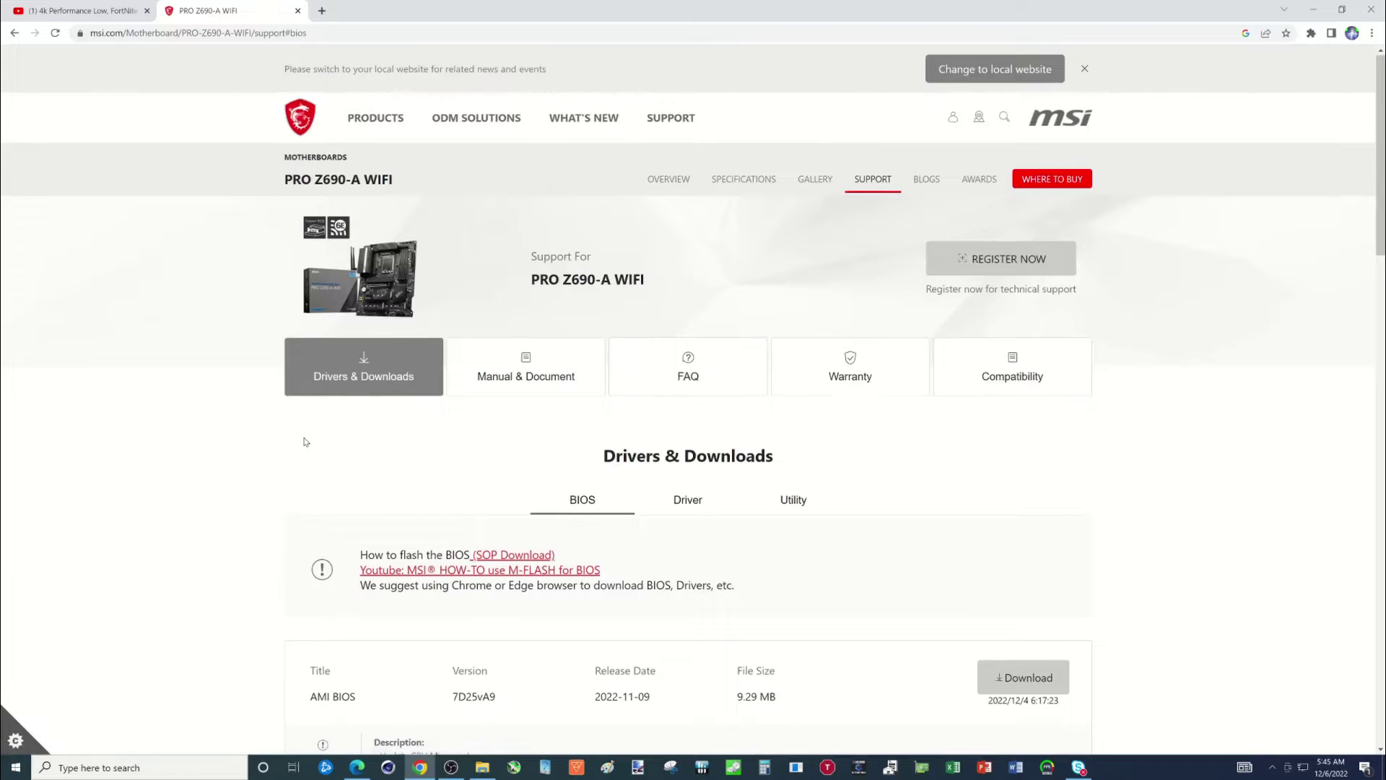
scroll(350, 372, "down", 3)
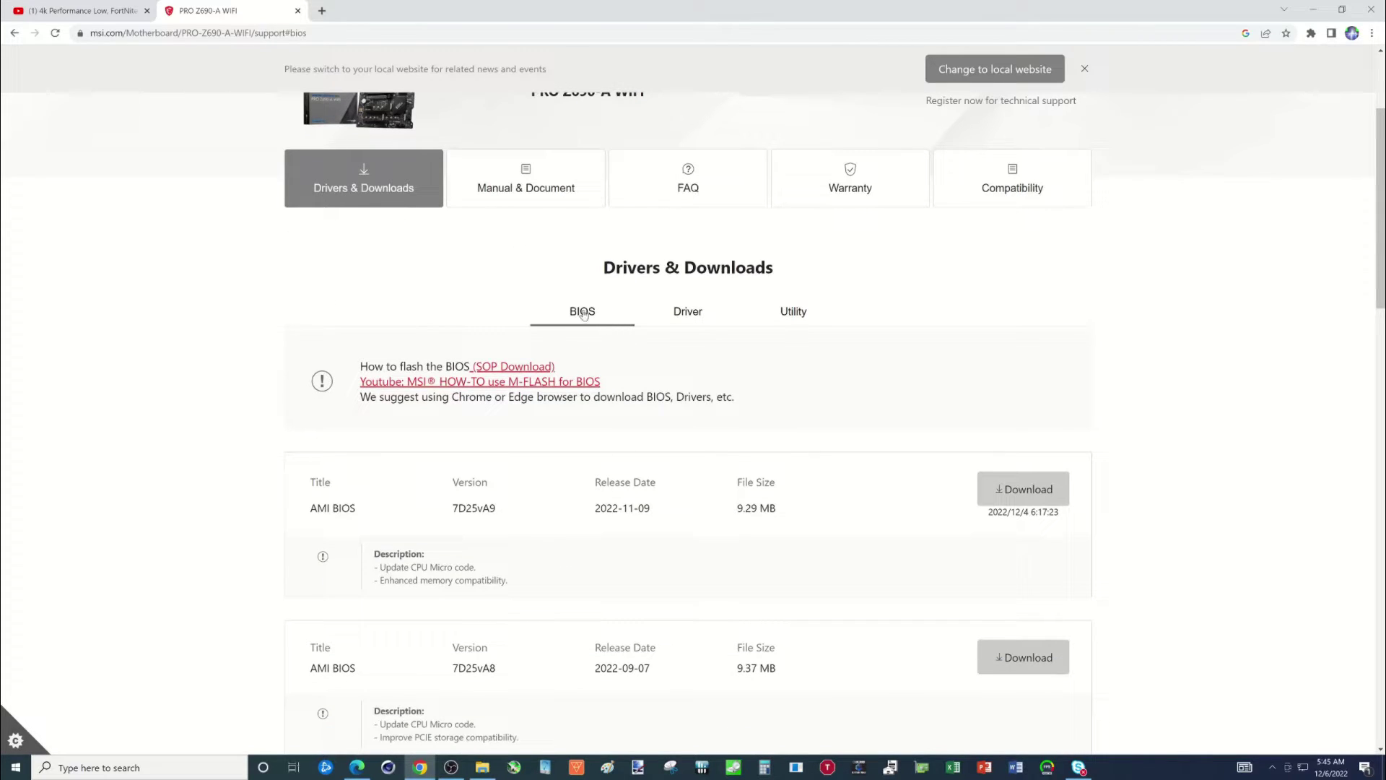
scroll(609, 420, "down", 2)
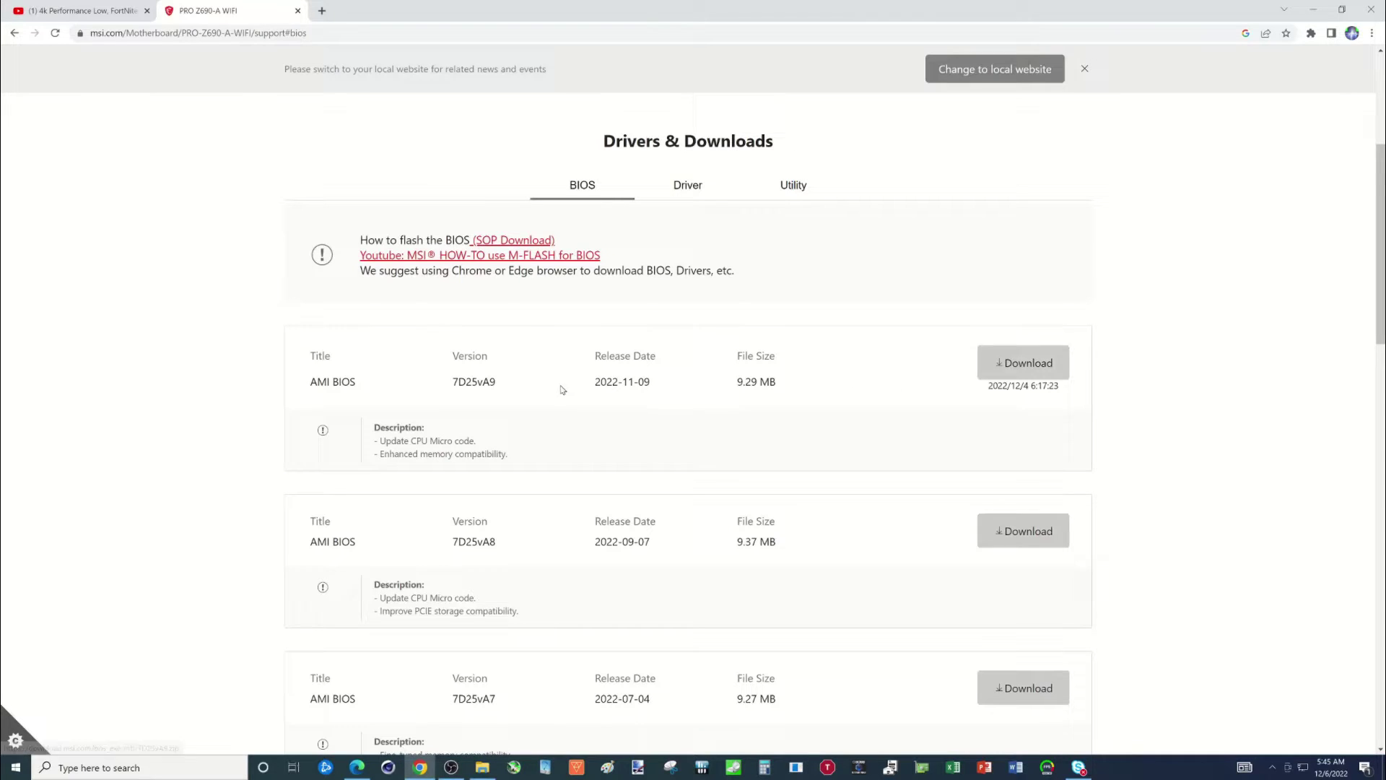
scroll(619, 387, "down", 10)
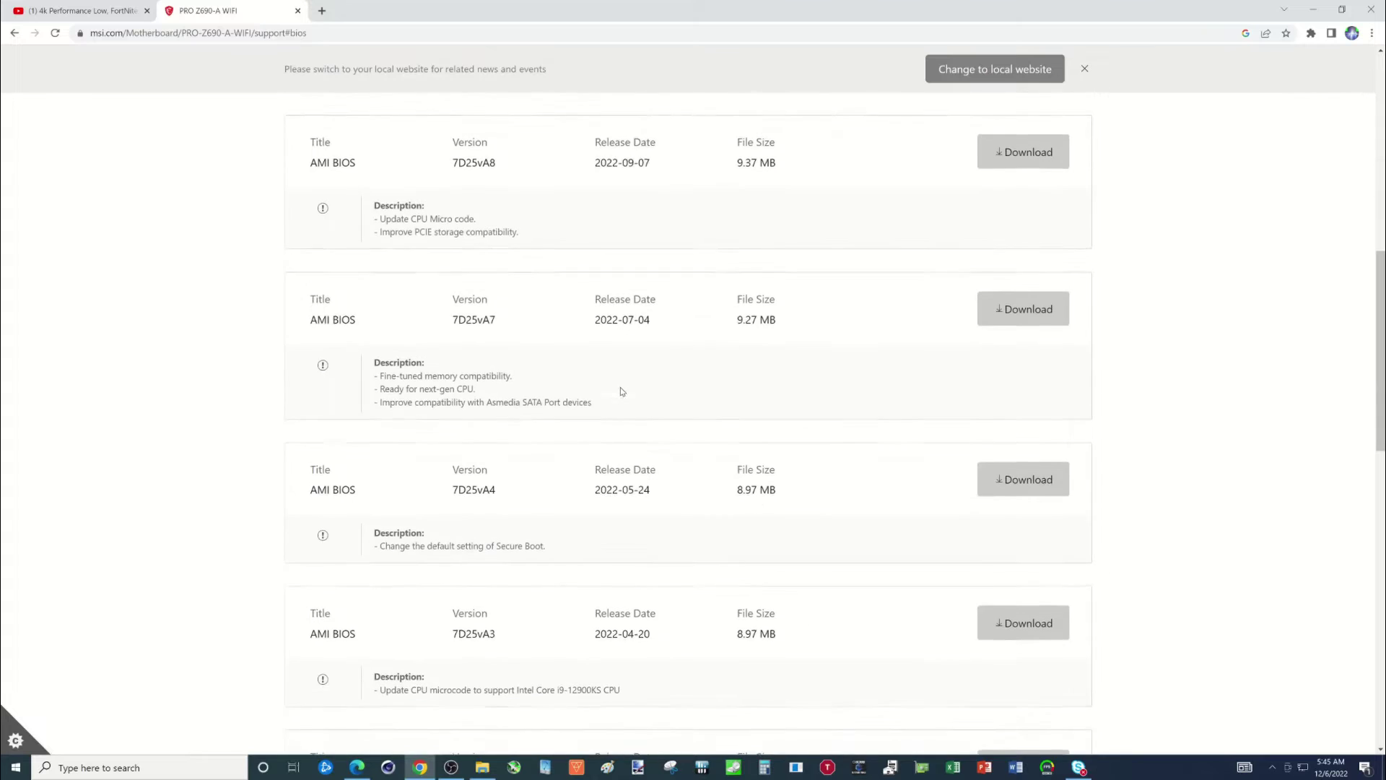
scroll(621, 392, "down", 3)
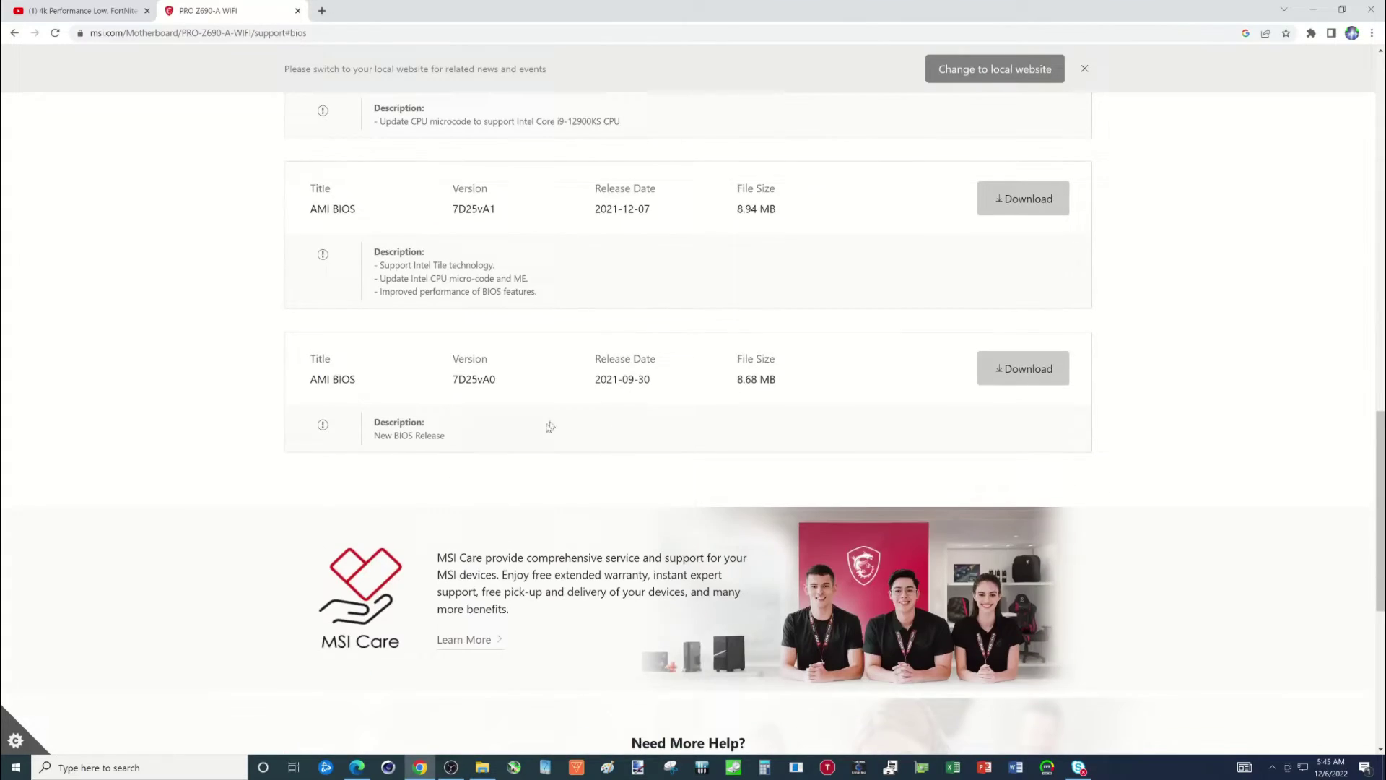
scroll(548, 427, "up", 3)
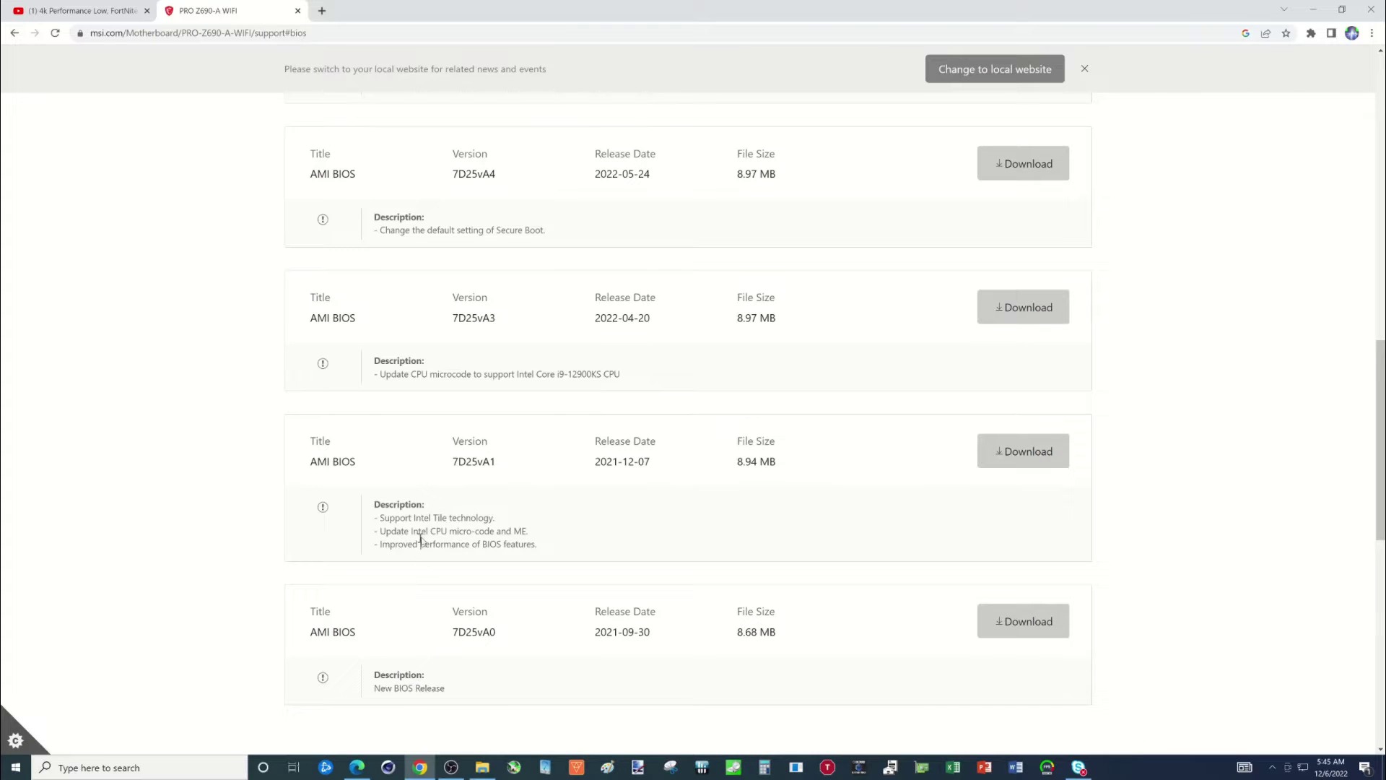
scroll(503, 471, "up", 2)
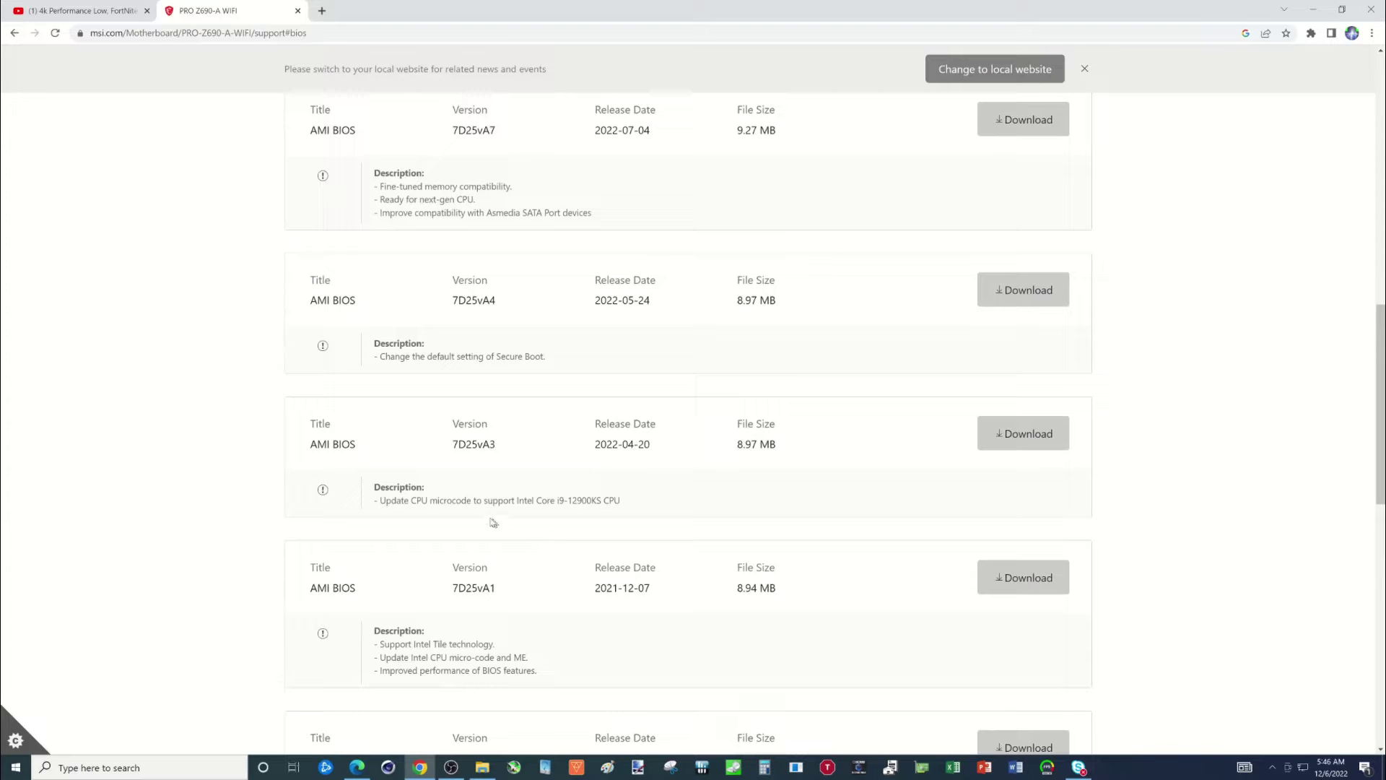
scroll(543, 506, "up", 6)
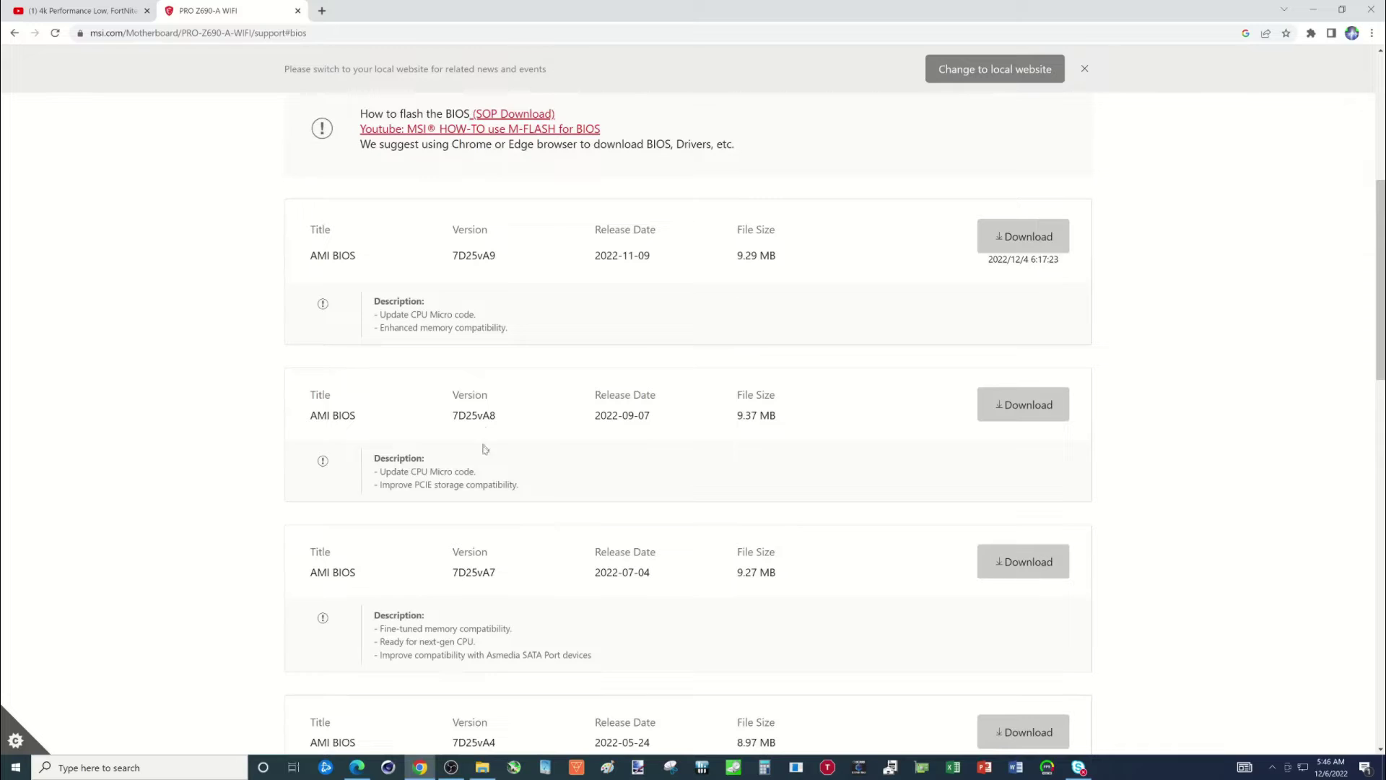
scroll(514, 486, "up", 2)
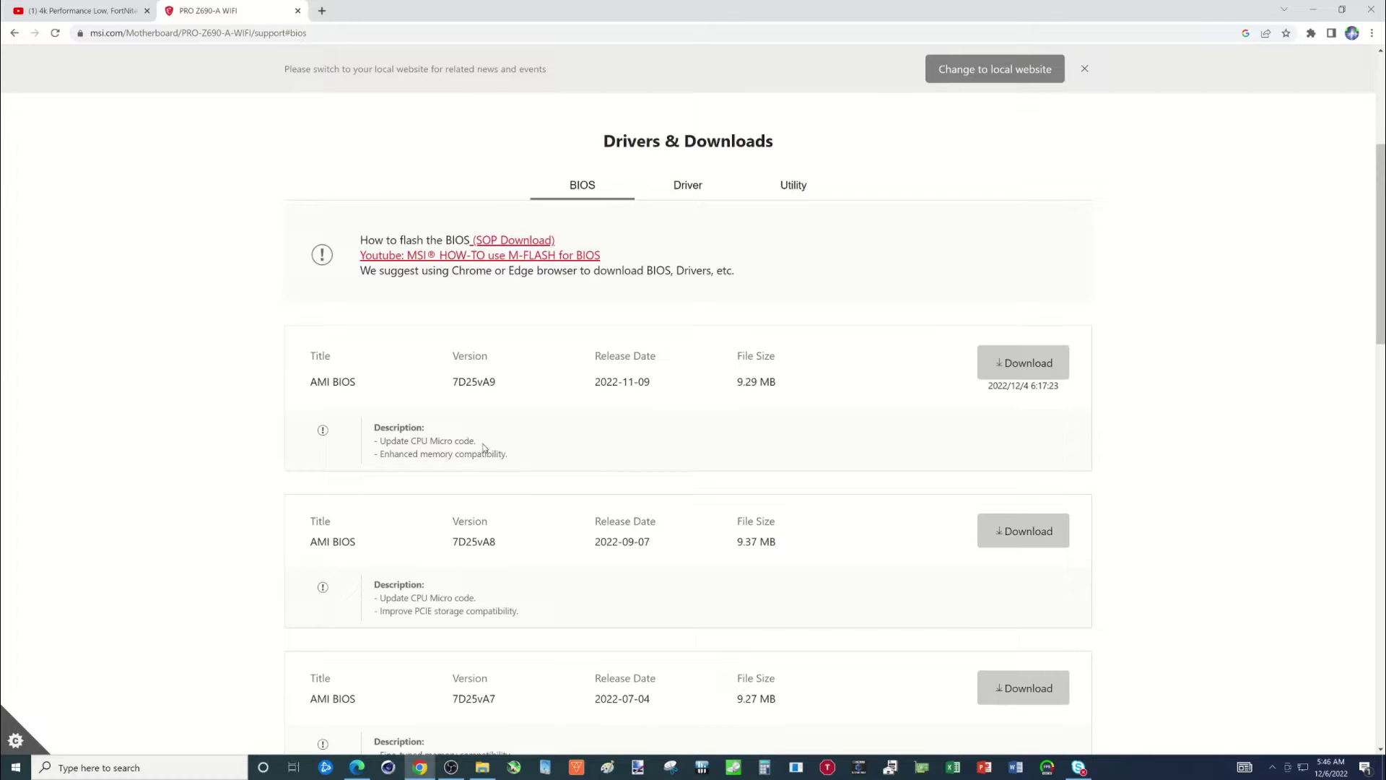
Search 'sys' and launch System Information to see BIOS American Megatrends 2804 (4/15/2020).
left_click(181, 766)
type("sys")
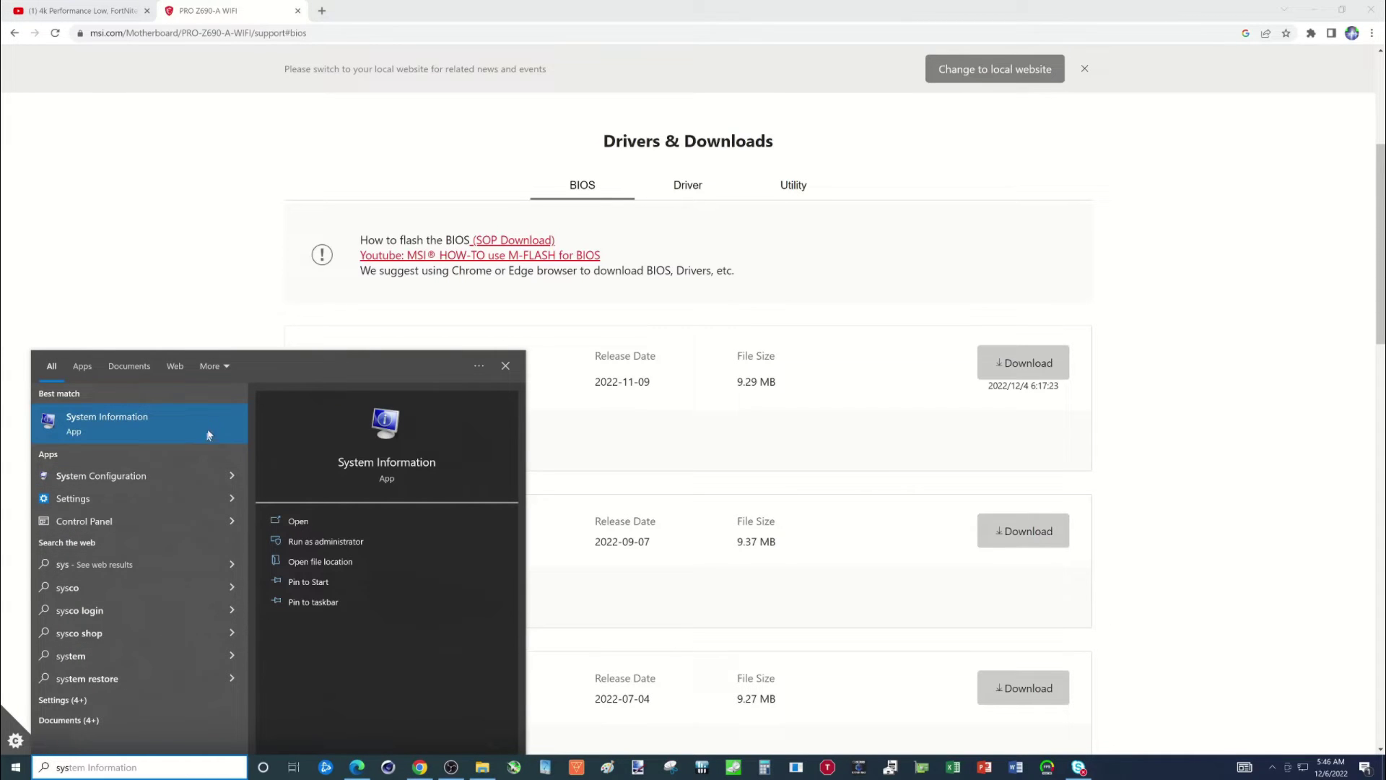
left_click(160, 426)
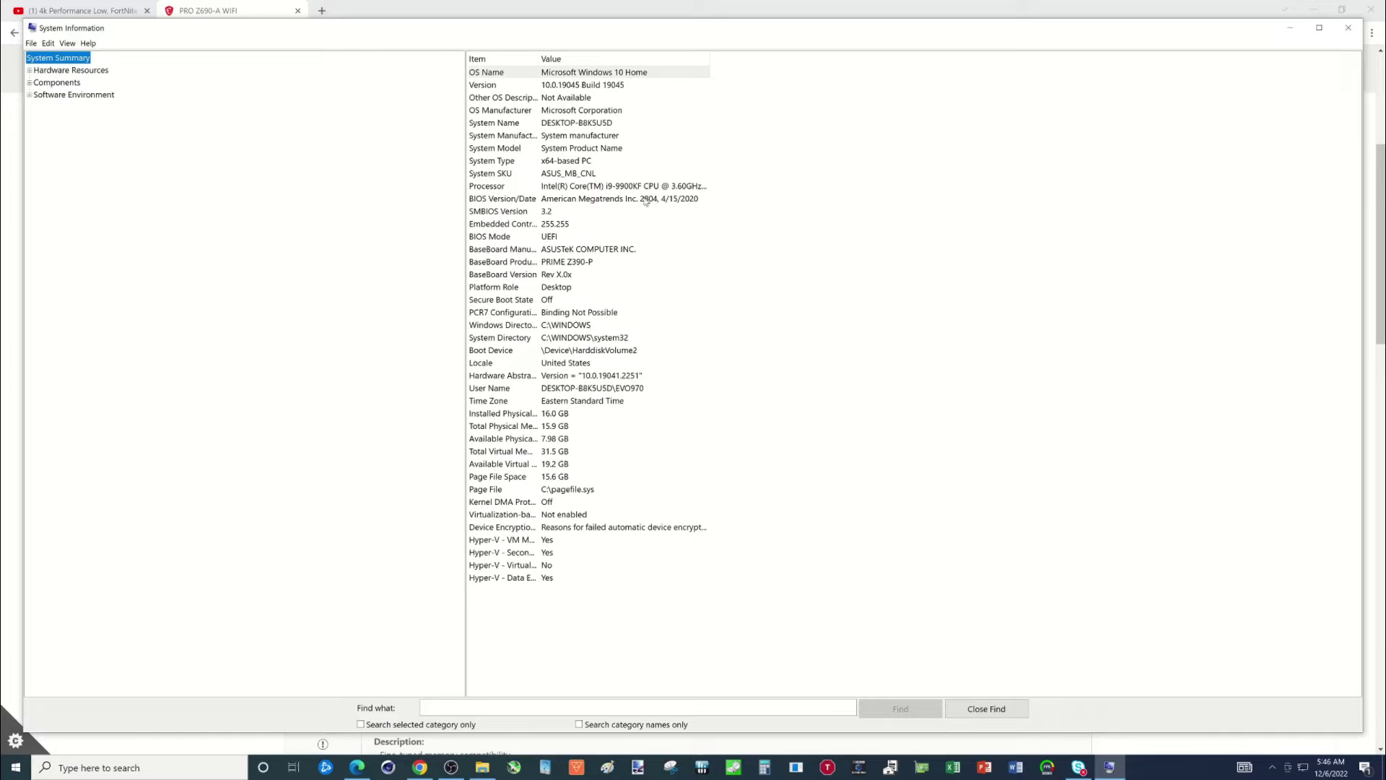
Download the 7D25vA9 BIOS as 7D25vA9.zip and show it in the Downloads folder.
left_click(1349, 29)
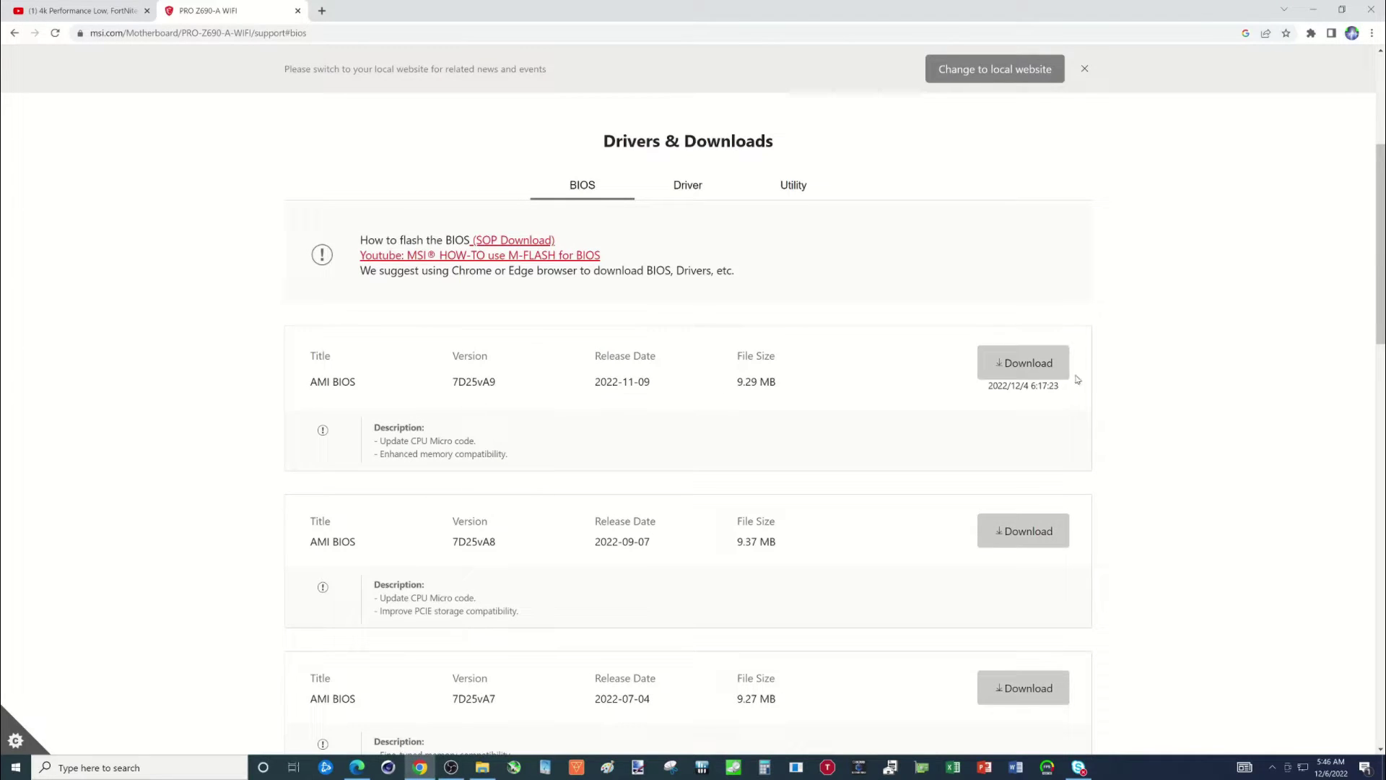
left_click(1045, 367)
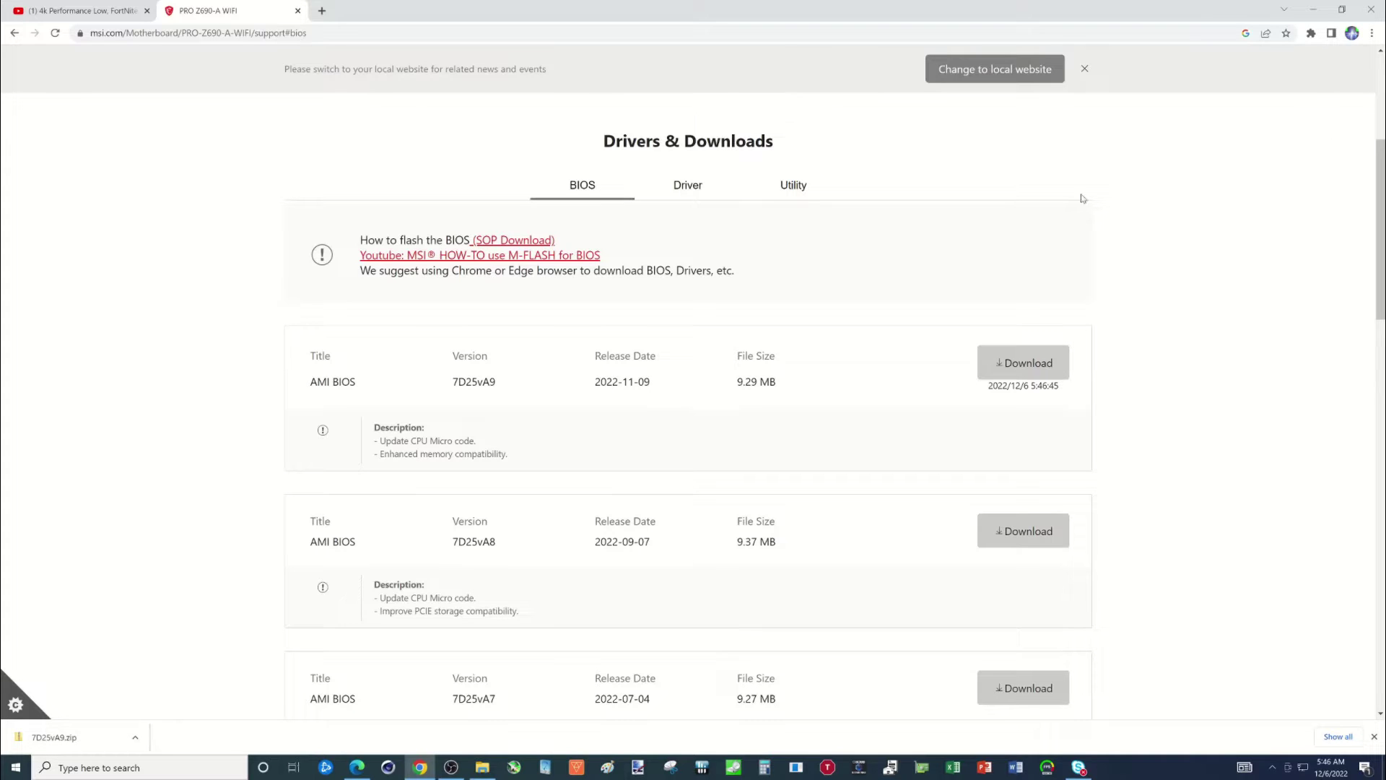
left_click(134, 744)
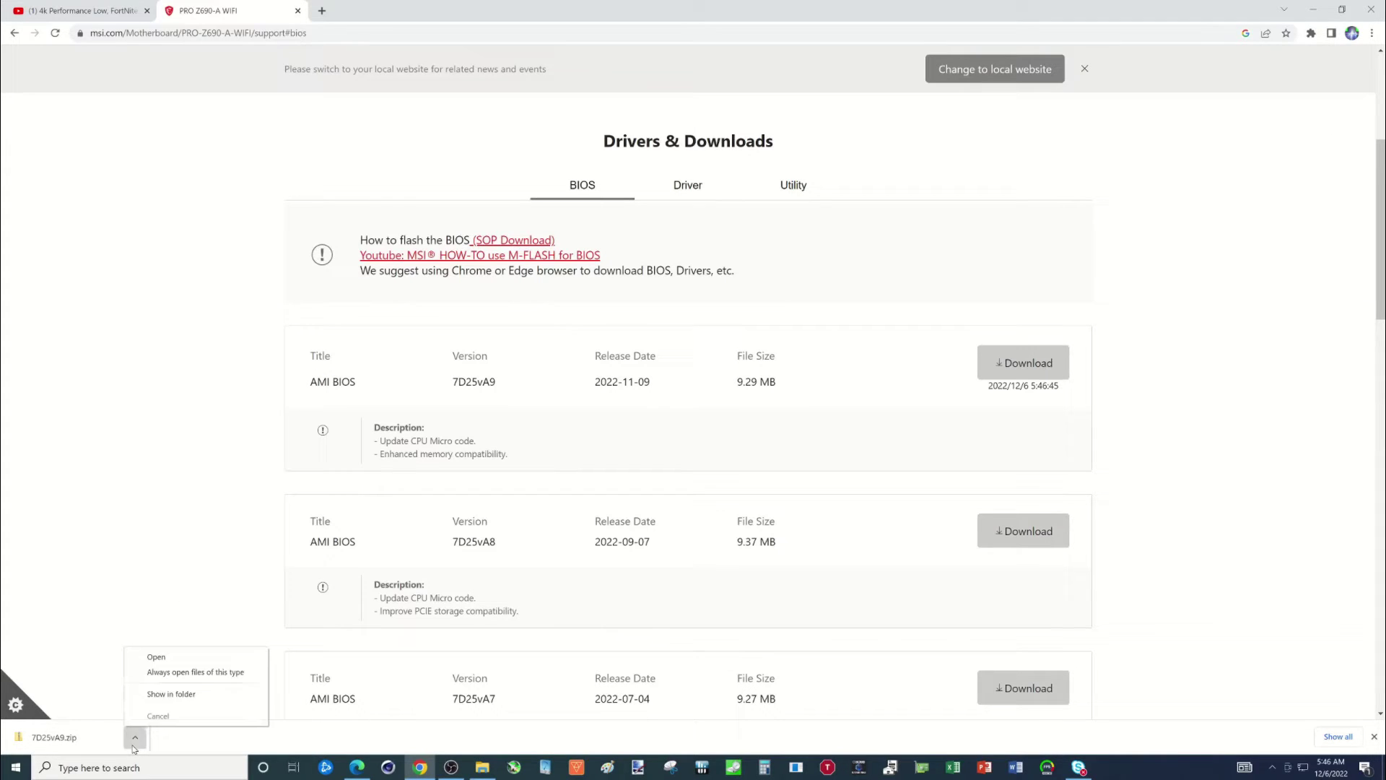
left_click(167, 695)
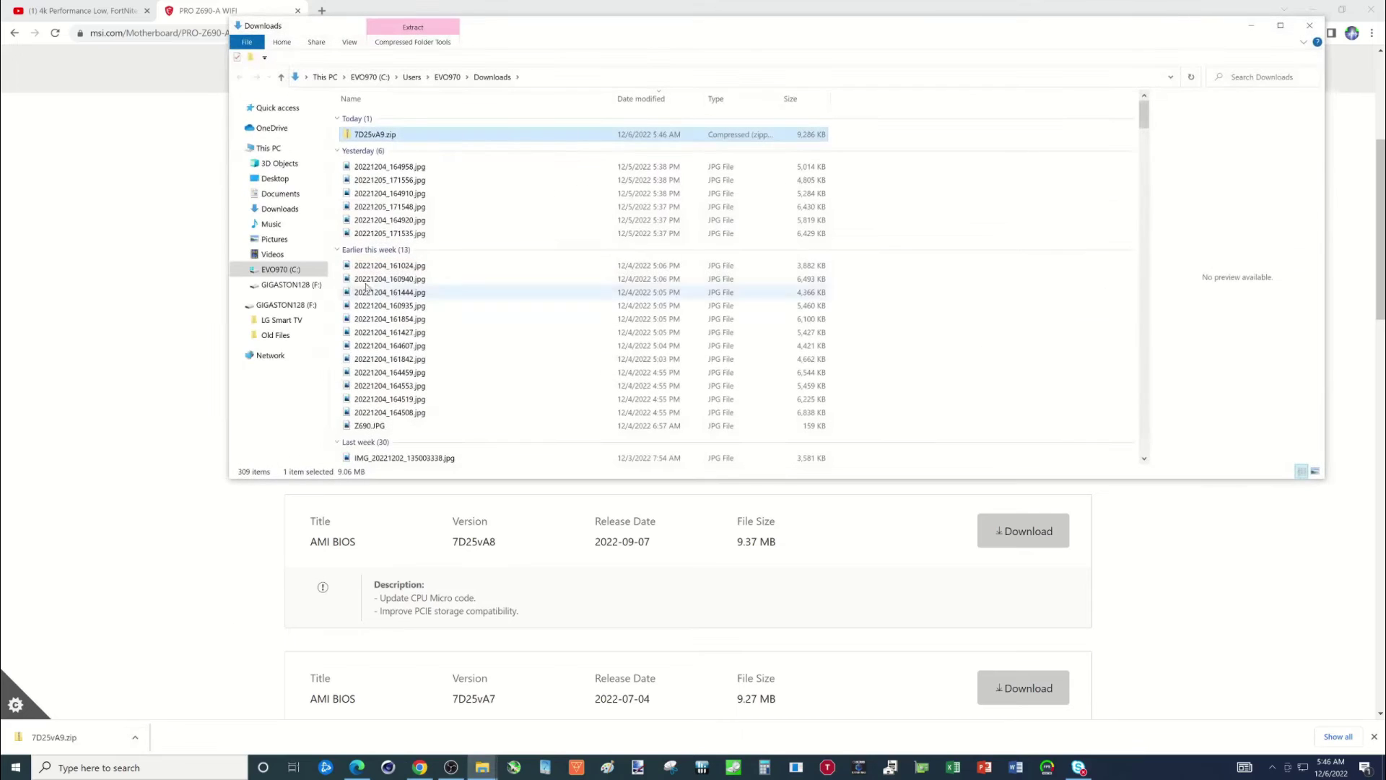
Extract all of 7D25vA9.zip in Downloads into a 7D25vA9 folder.
left_click(280, 208)
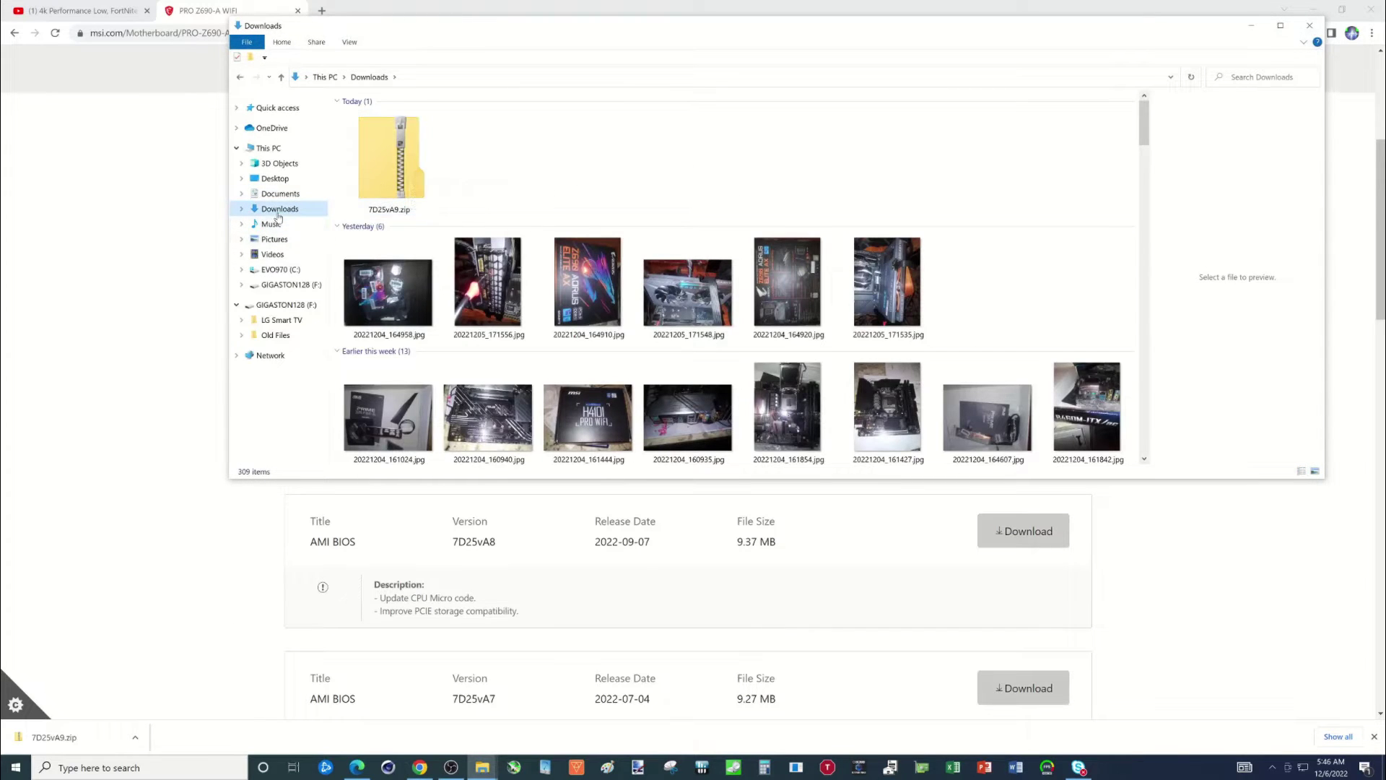
left_click(386, 162)
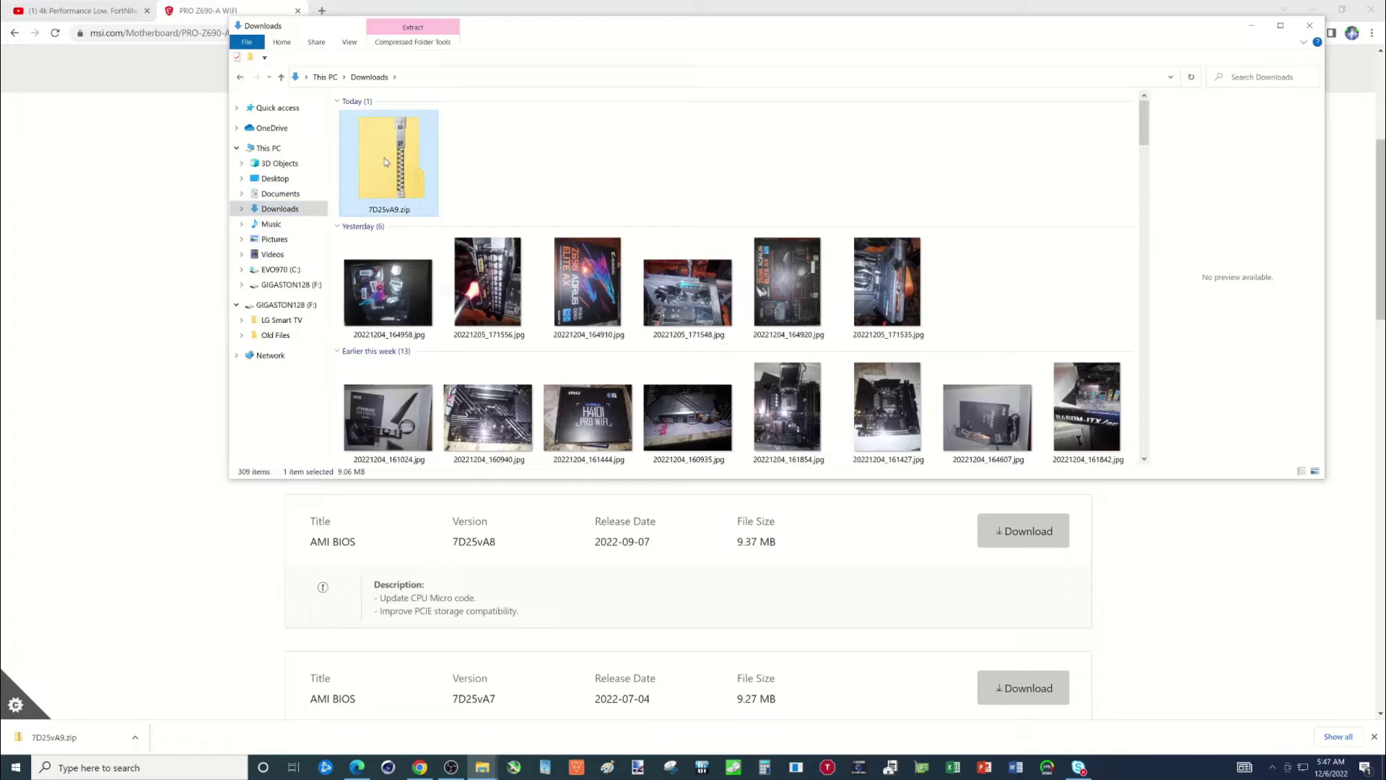
right_click(387, 162)
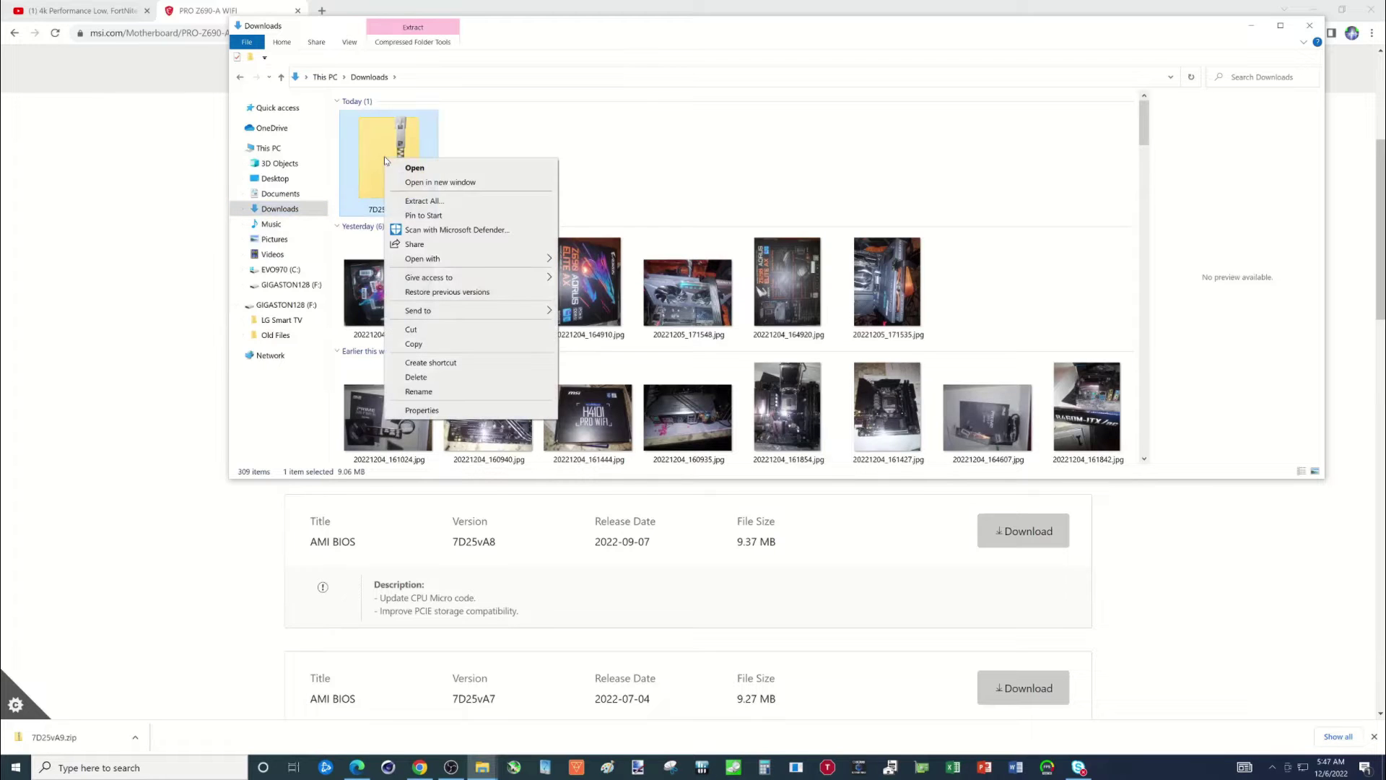
left_click(426, 199)
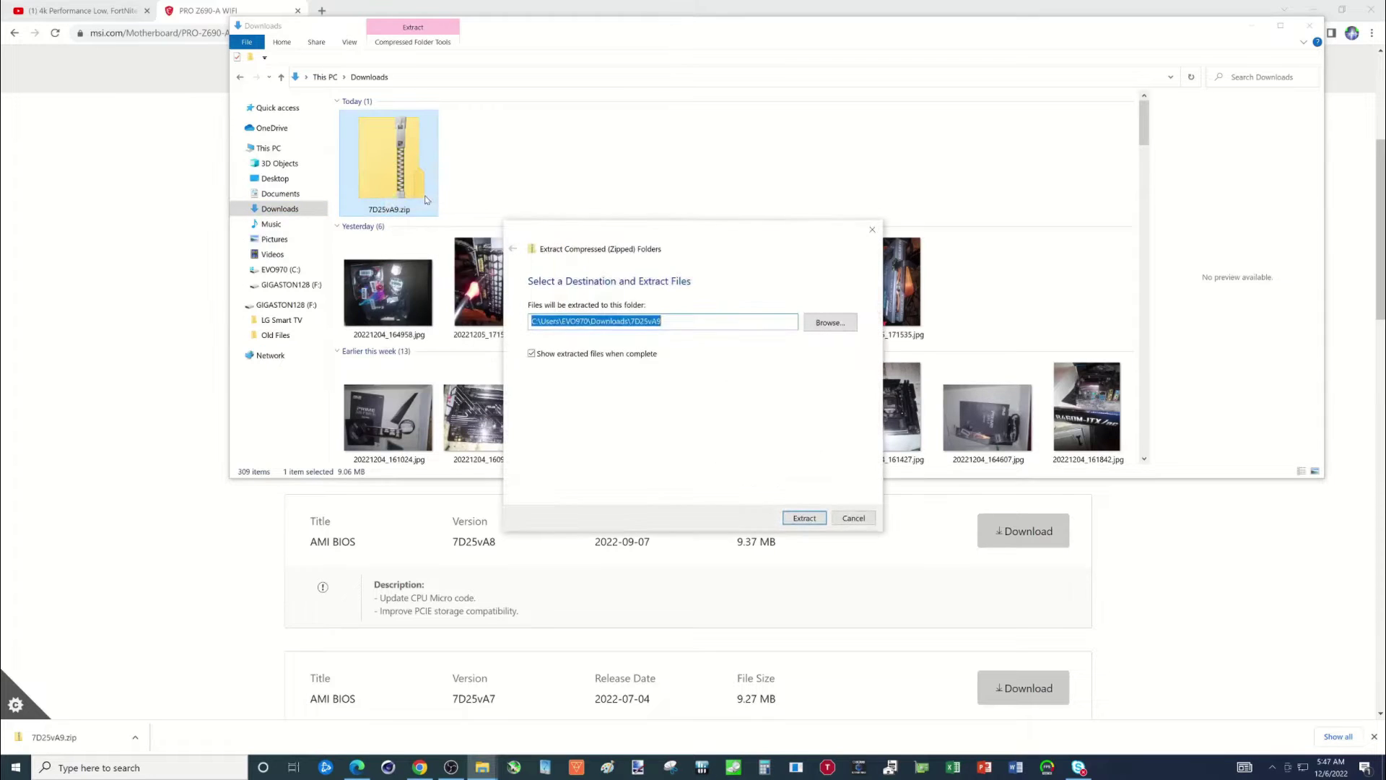
left_click(803, 519)
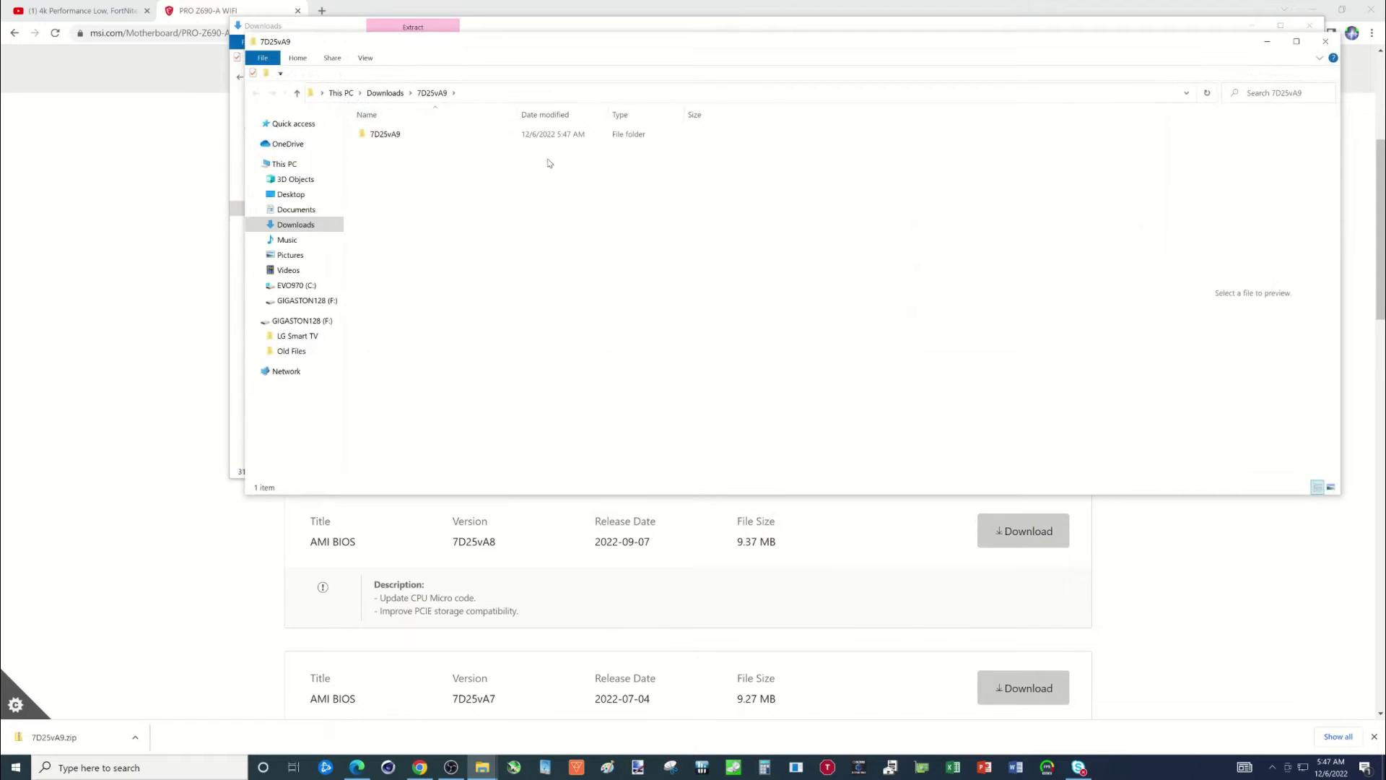
Open the inner 7D25vA9 folder, select E7D25IMS.A90, then reposition and minimize the Downloads window.
left_click(387, 135)
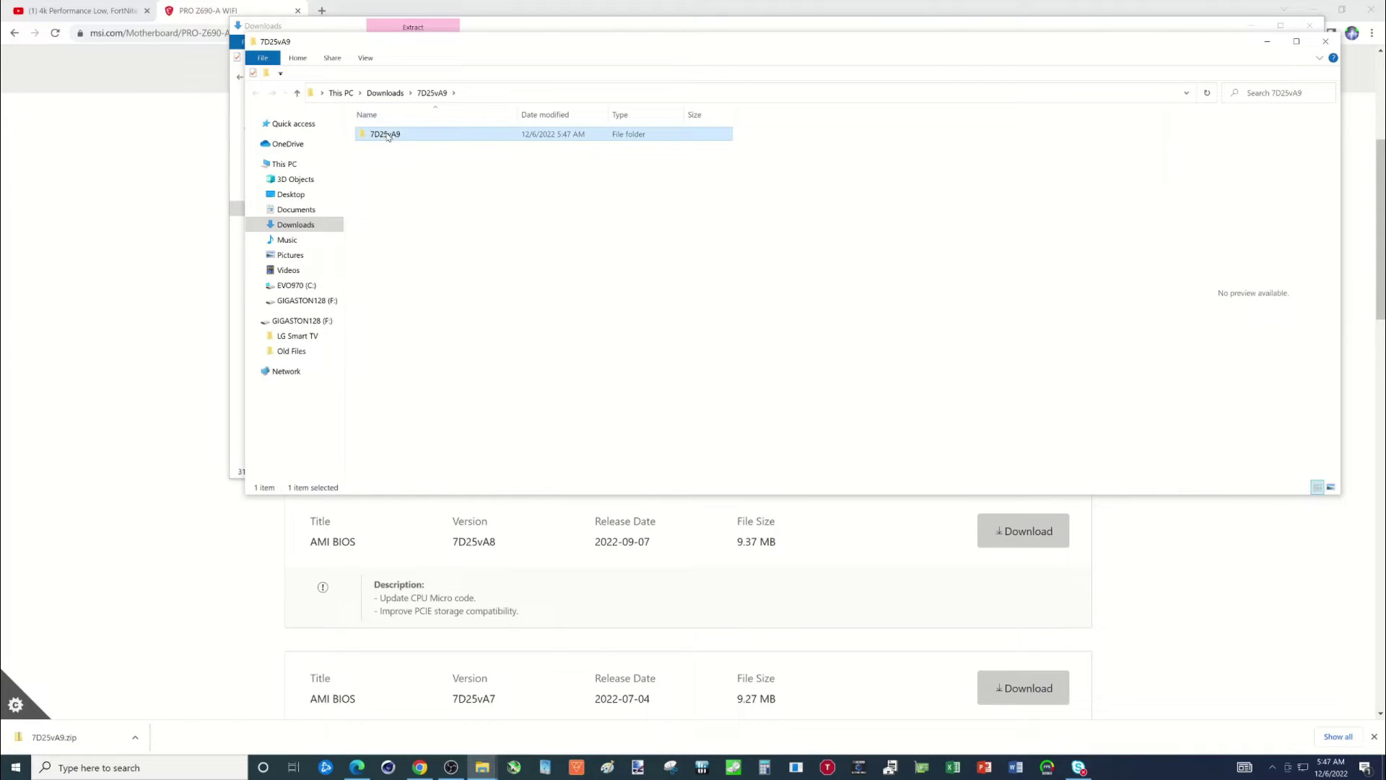
right_click(388, 136)
left_click(417, 143)
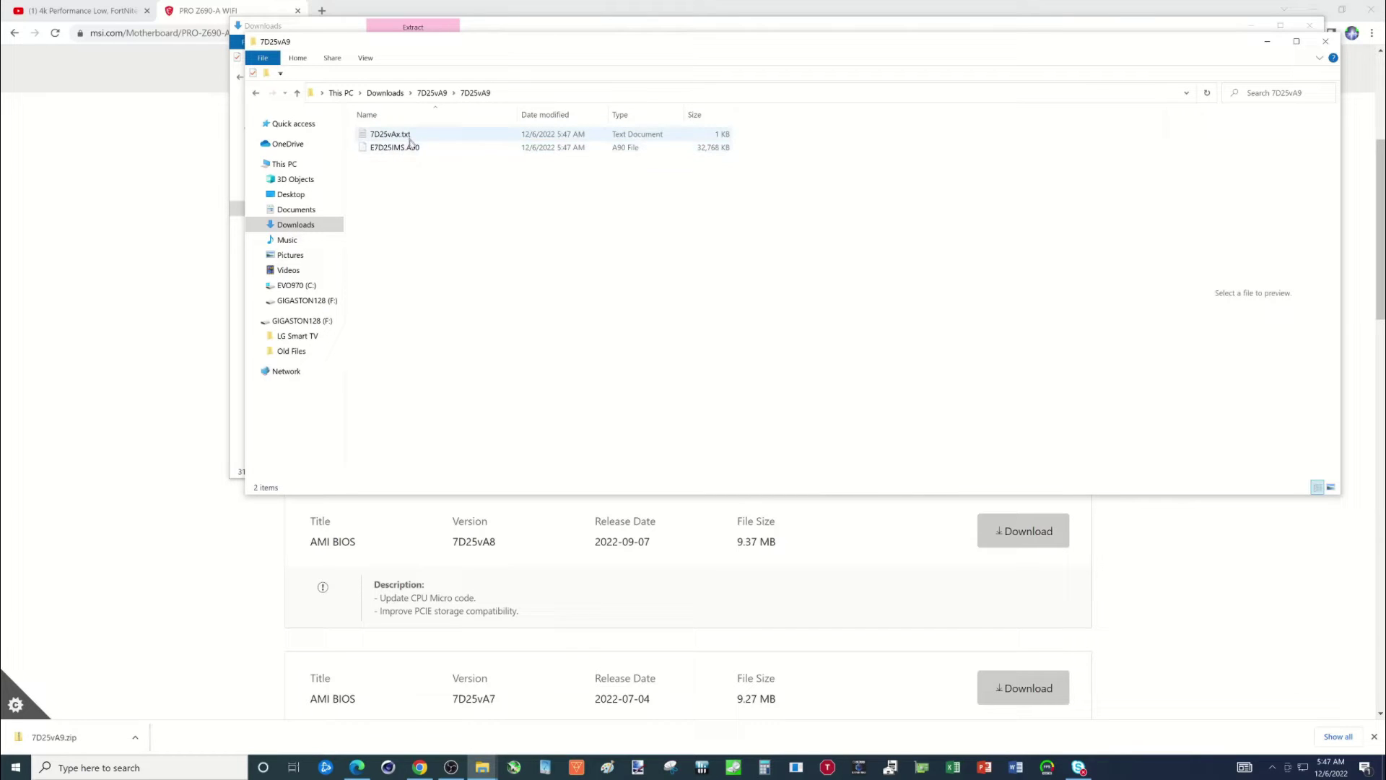
left_click(416, 148)
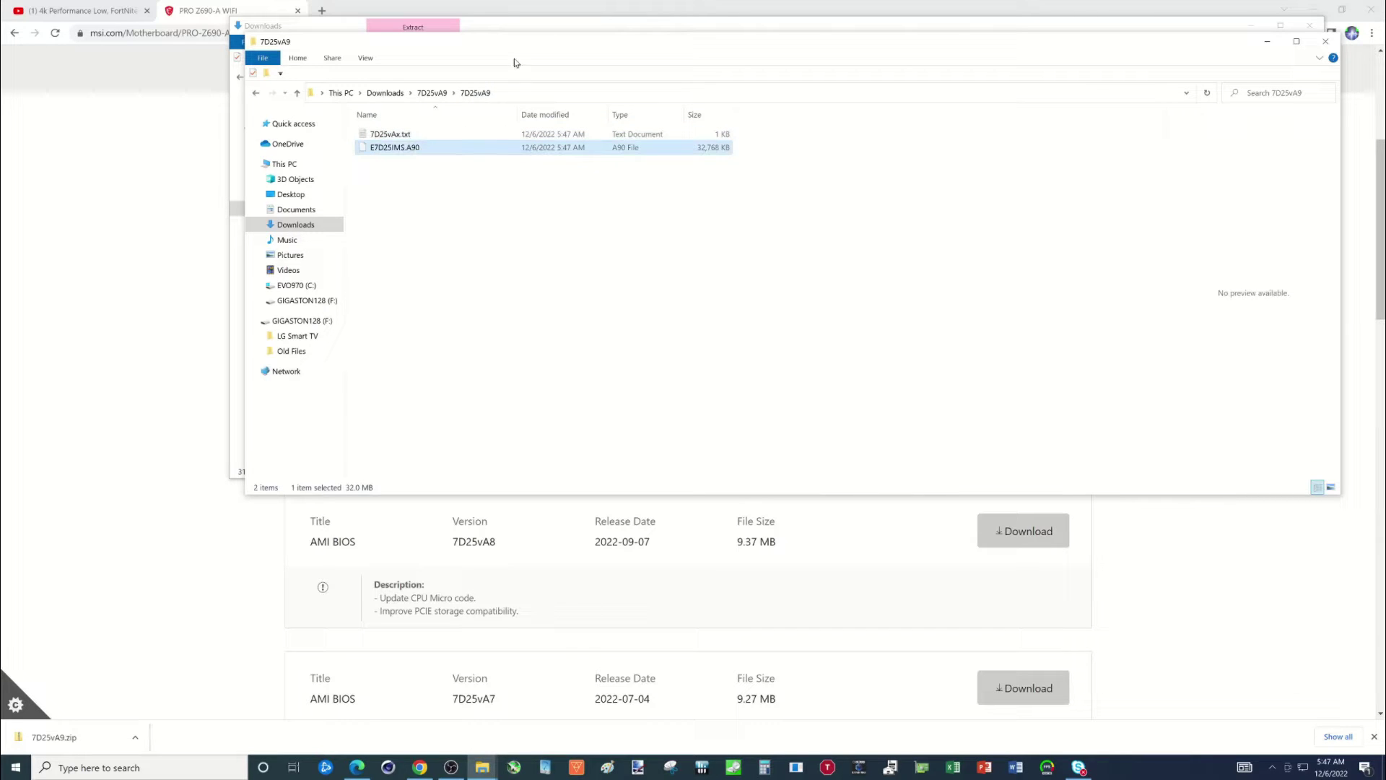
left_click_drag(526, 49, 283, 406)
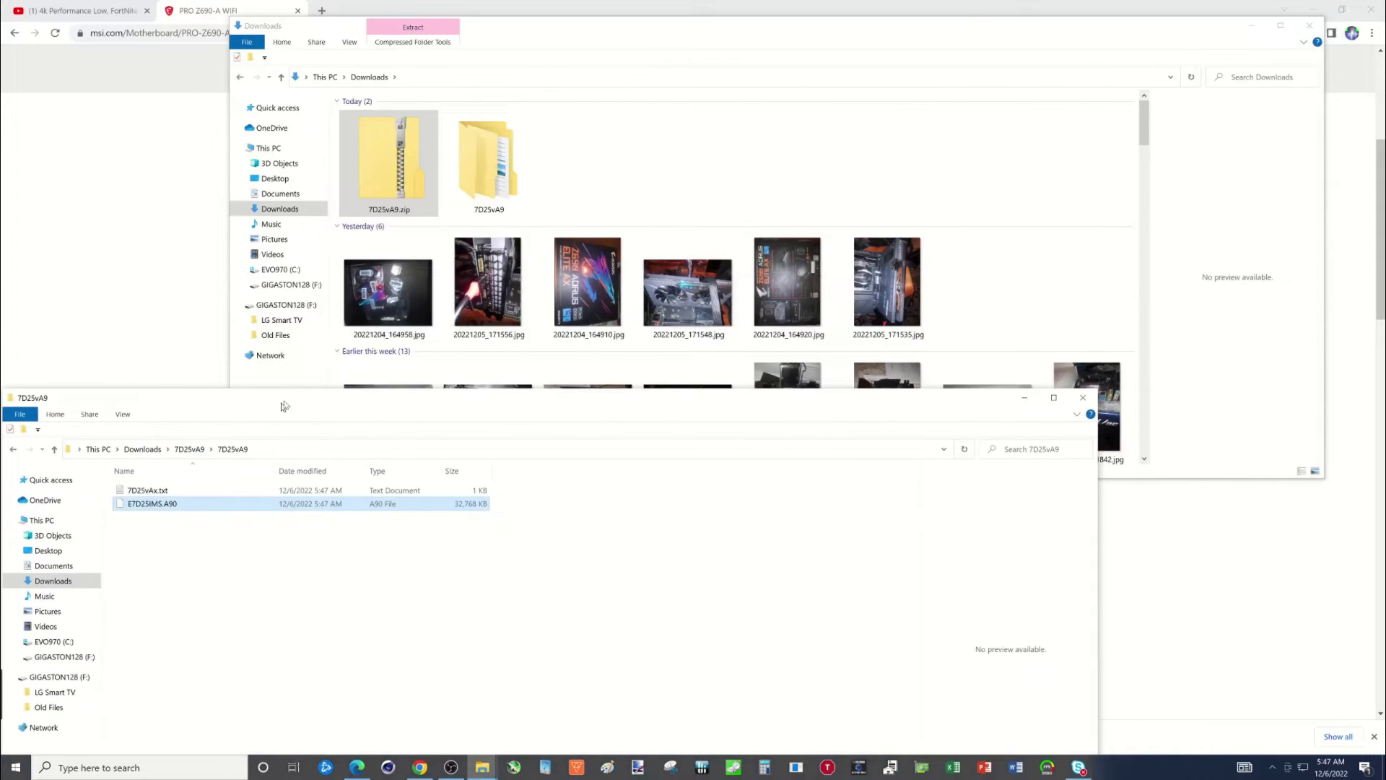
left_click(1253, 27)
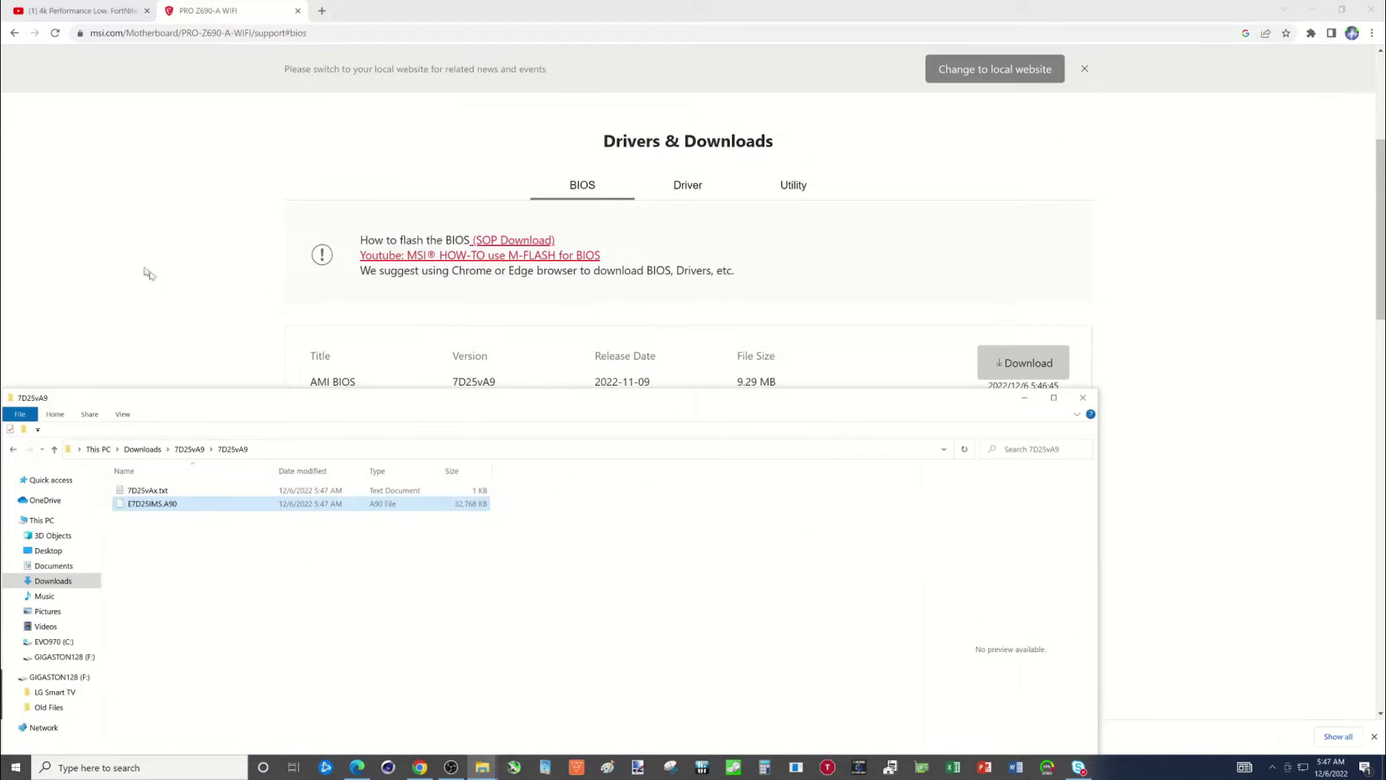
Open the board's user manual PDF from Manual & Document at page 29, Updating BIOS.
left_click(192, 280)
scroll(186, 290, "up", 5)
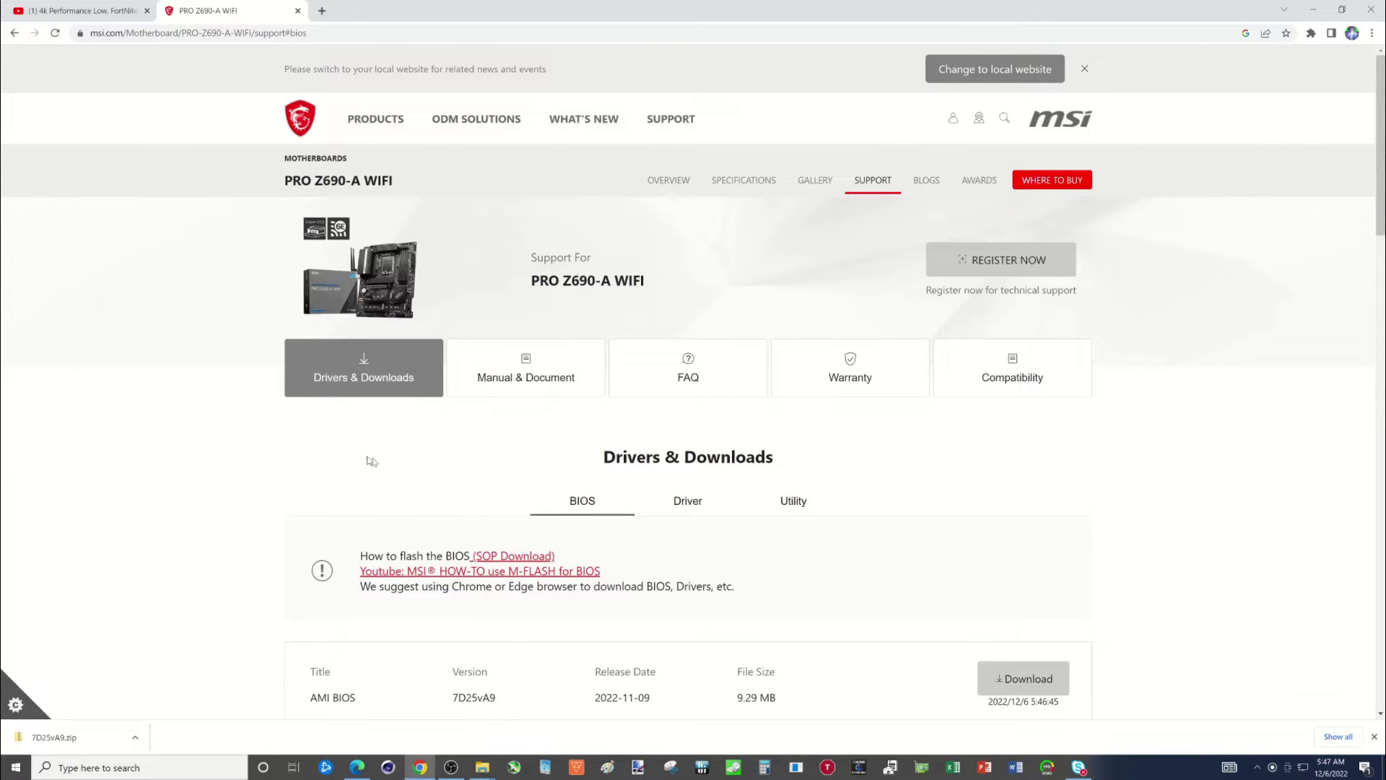
left_click(538, 377)
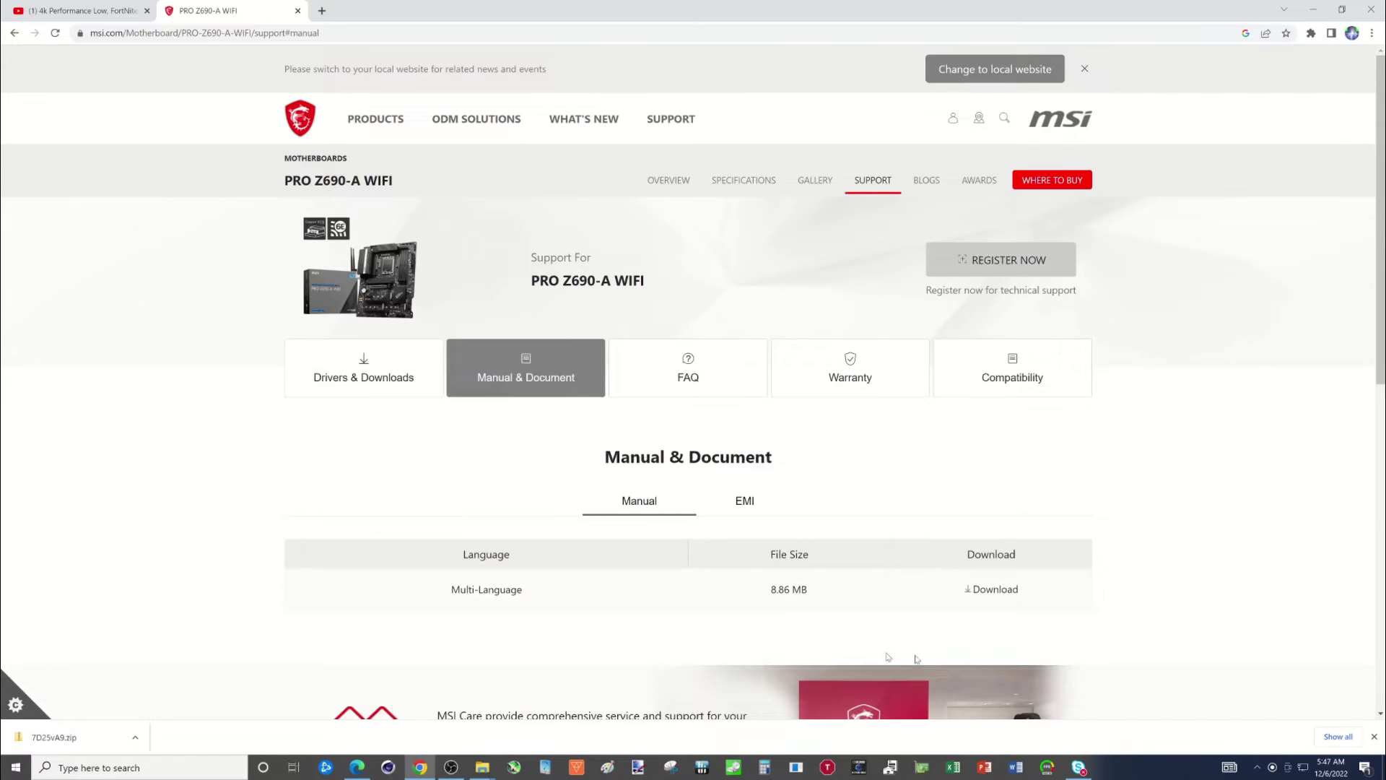
left_click(990, 591)
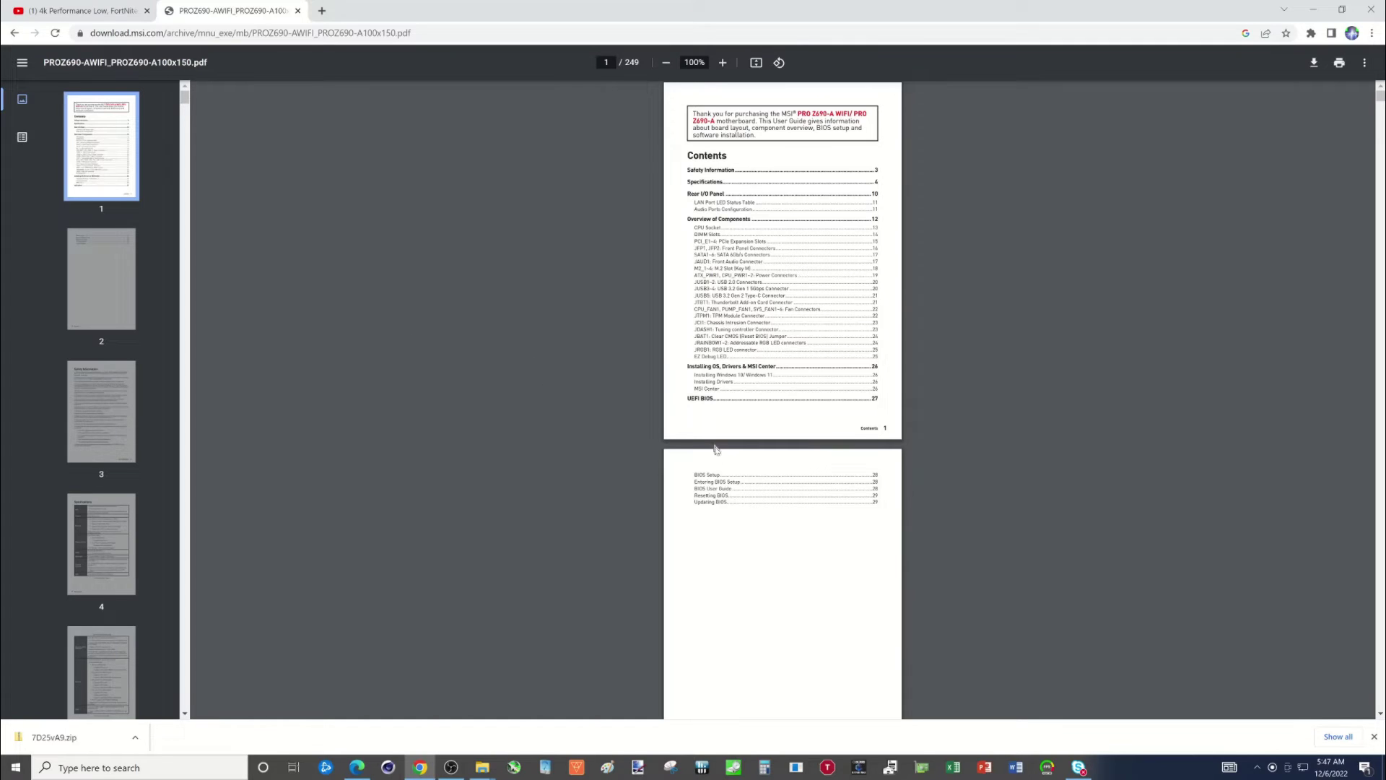
left_click(706, 503)
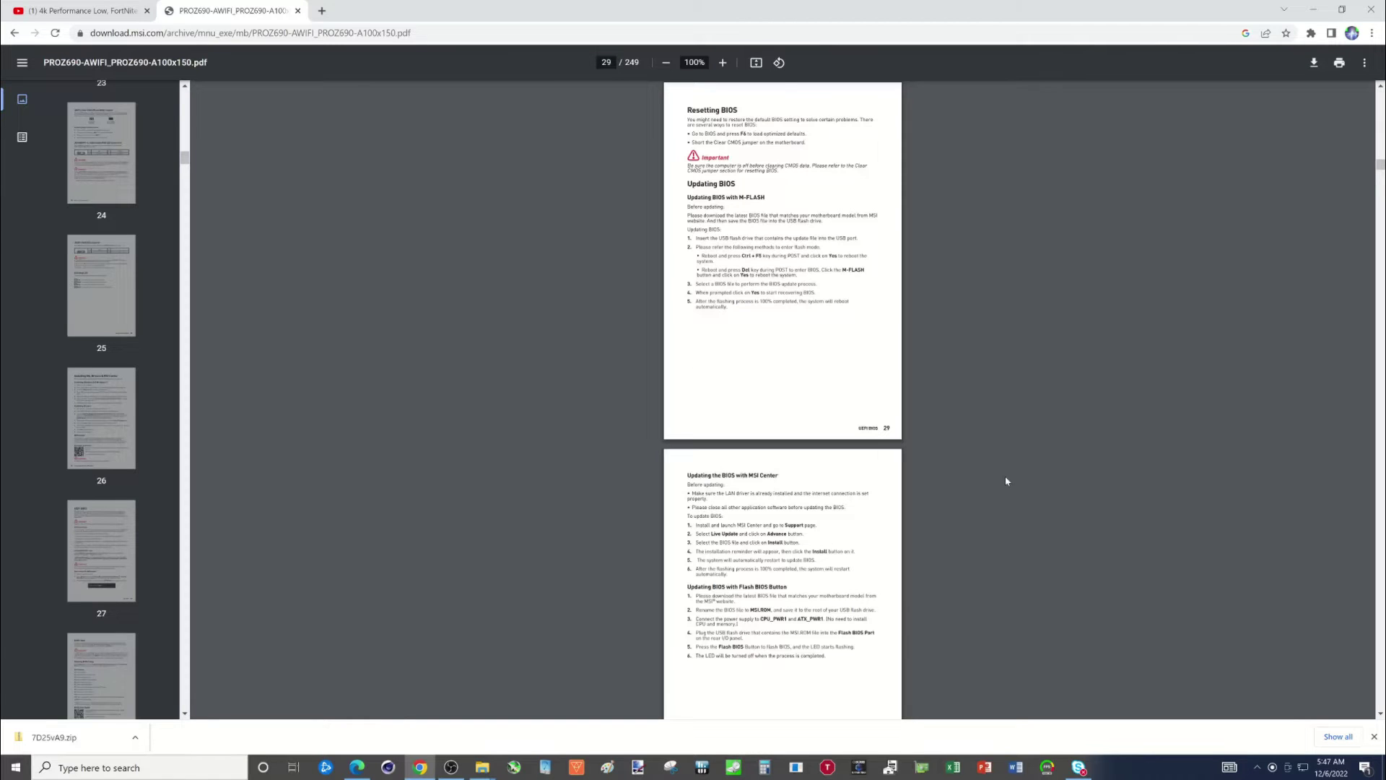
Zoom the manual to 175%, scroll to the Flash BIOS Button steps, and copy 'MSI.ROM'.
left_click(722, 63)
left_click(722, 62)
left_click(722, 63)
left_click(722, 63)
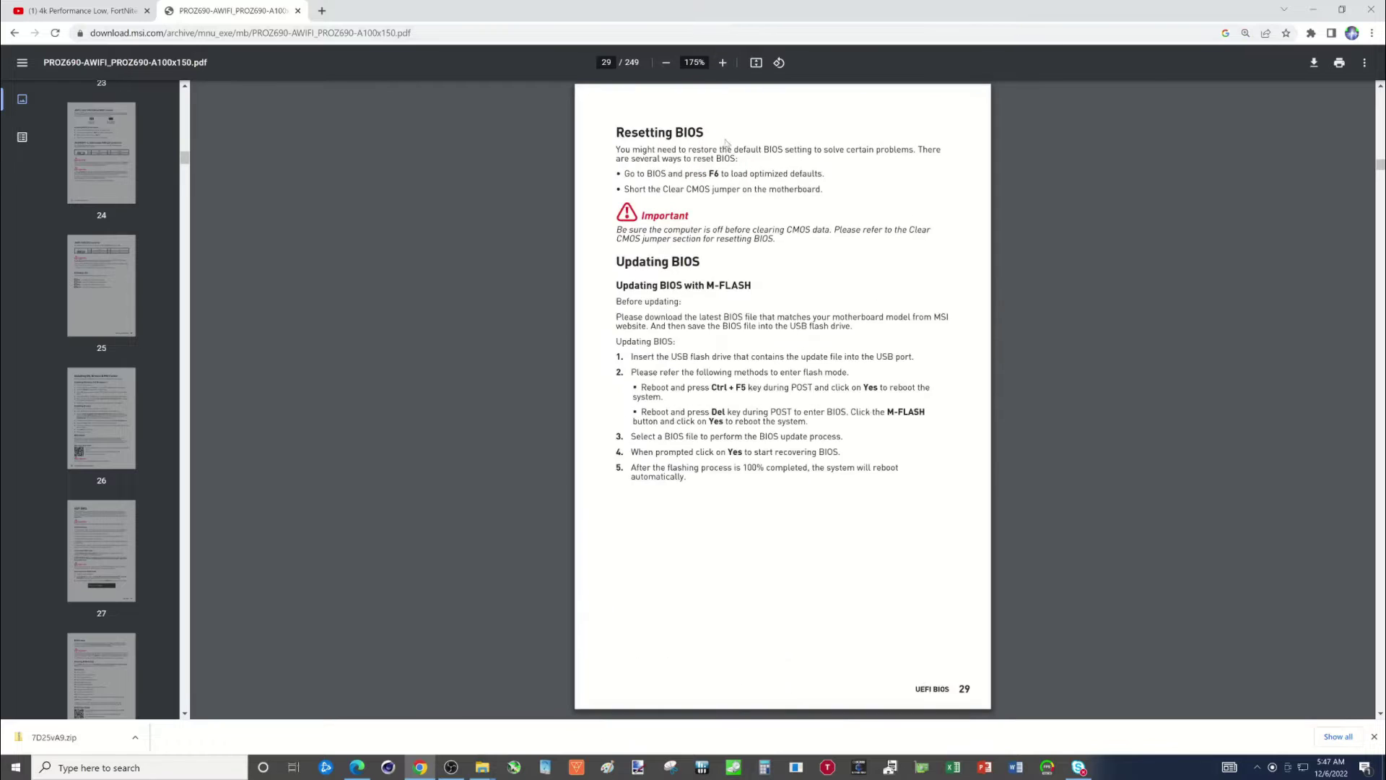
scroll(747, 376, "down", 3)
scroll(746, 376, "down", 3)
scroll(749, 377, "down", 1)
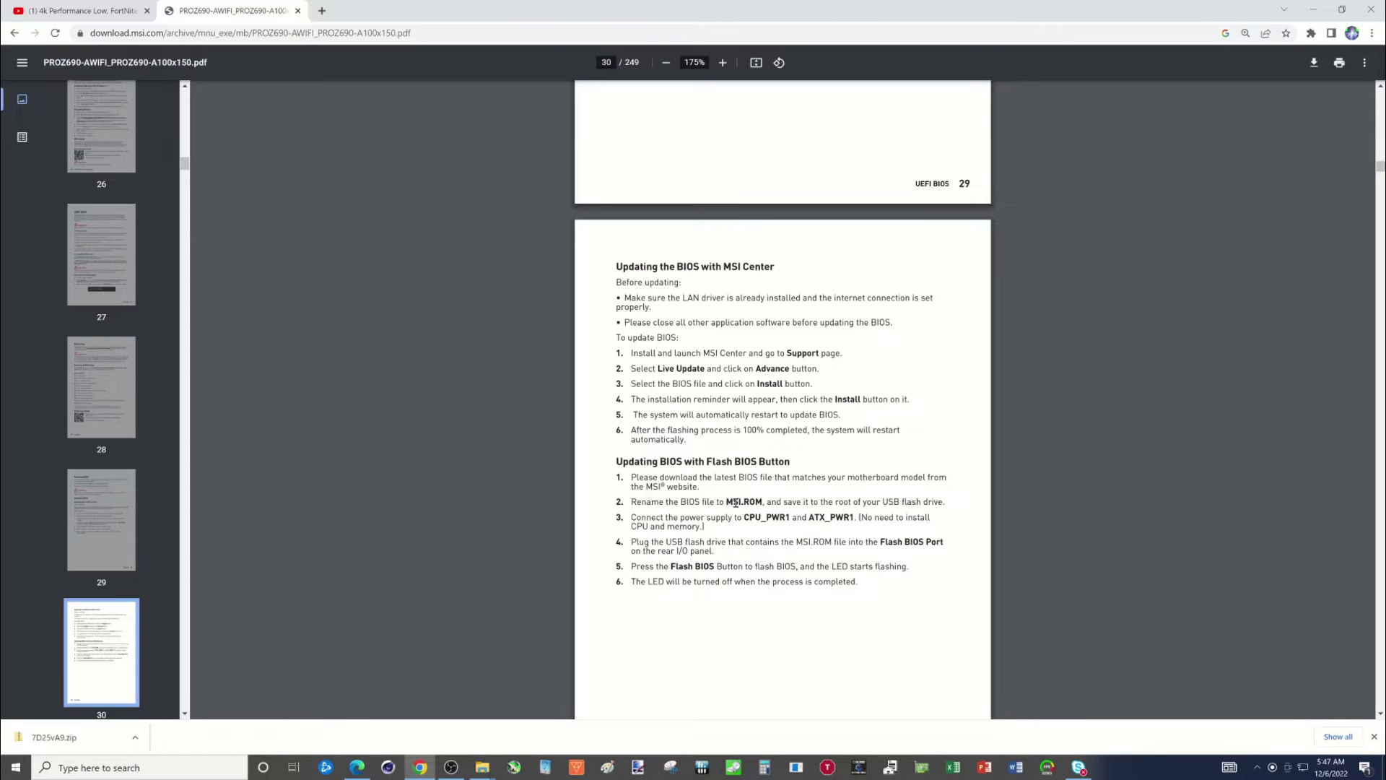
left_click_drag(728, 503, 757, 504)
right_click(756, 508)
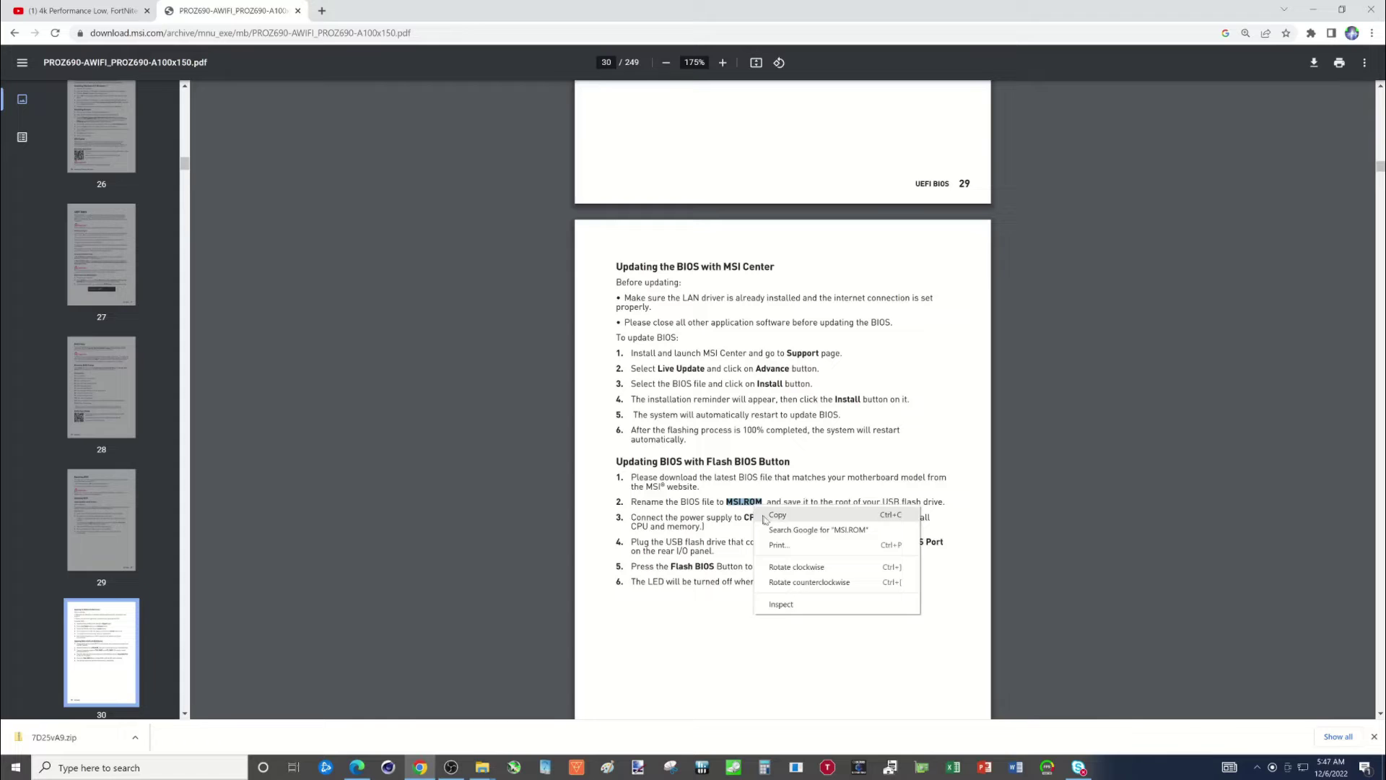
left_click(770, 517)
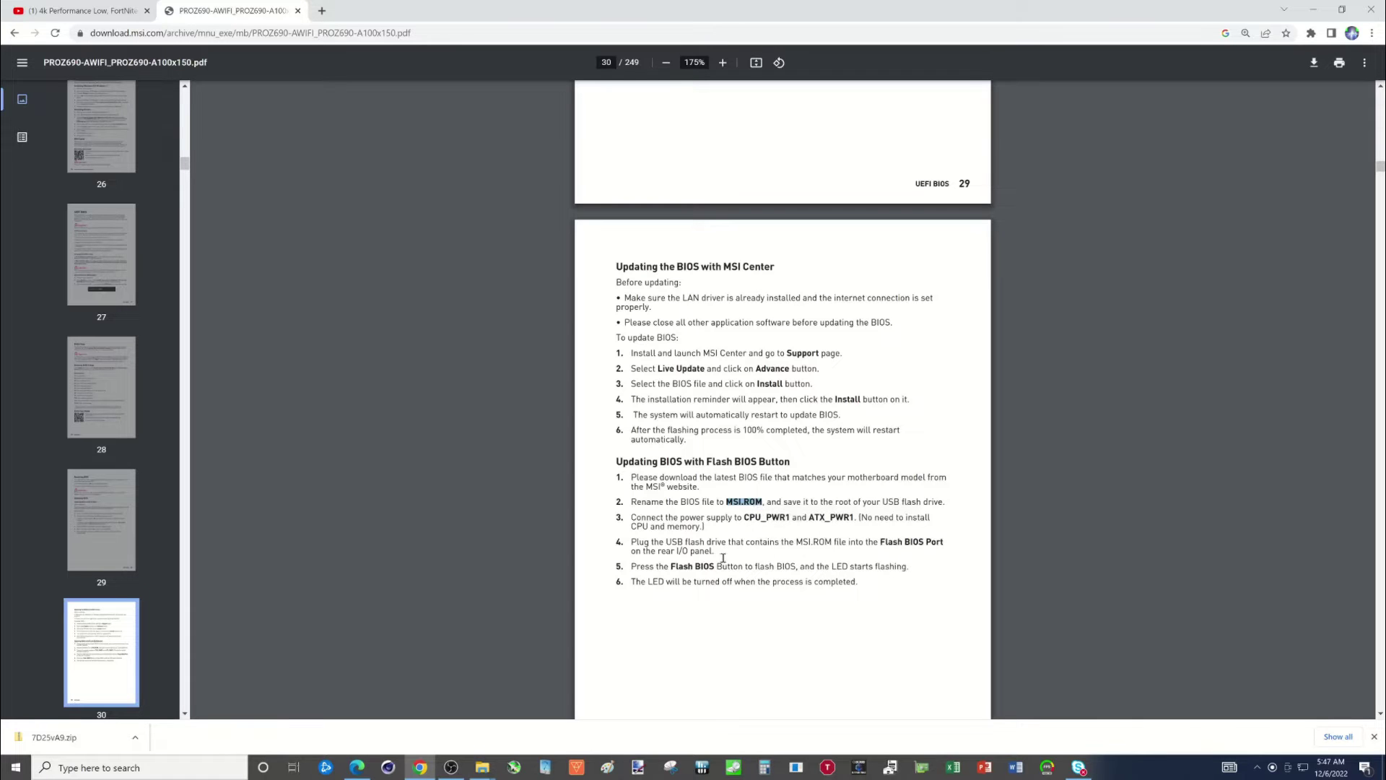
left_click(482, 767)
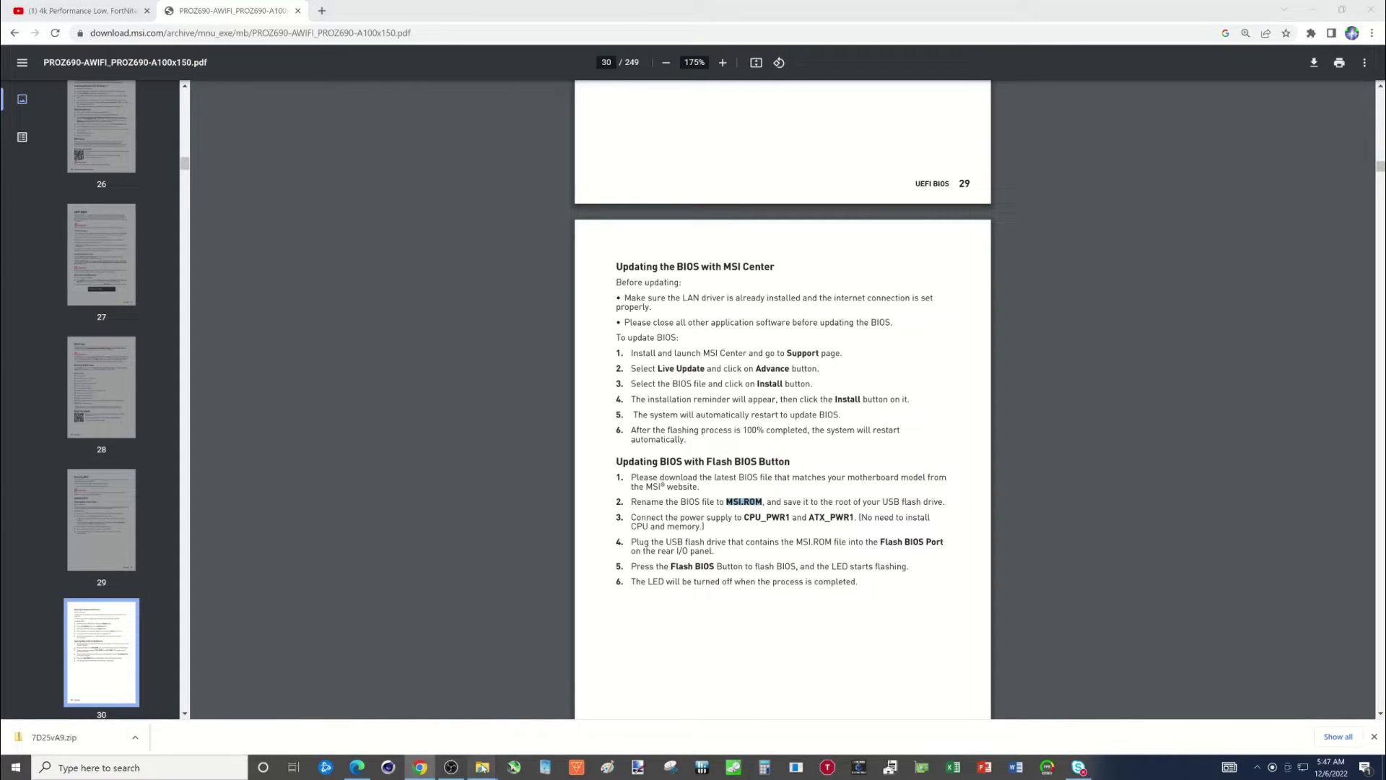
Rename E7D25IMS.A90 to MSI.ROM, accepting the extension change warning.
left_click(619, 722)
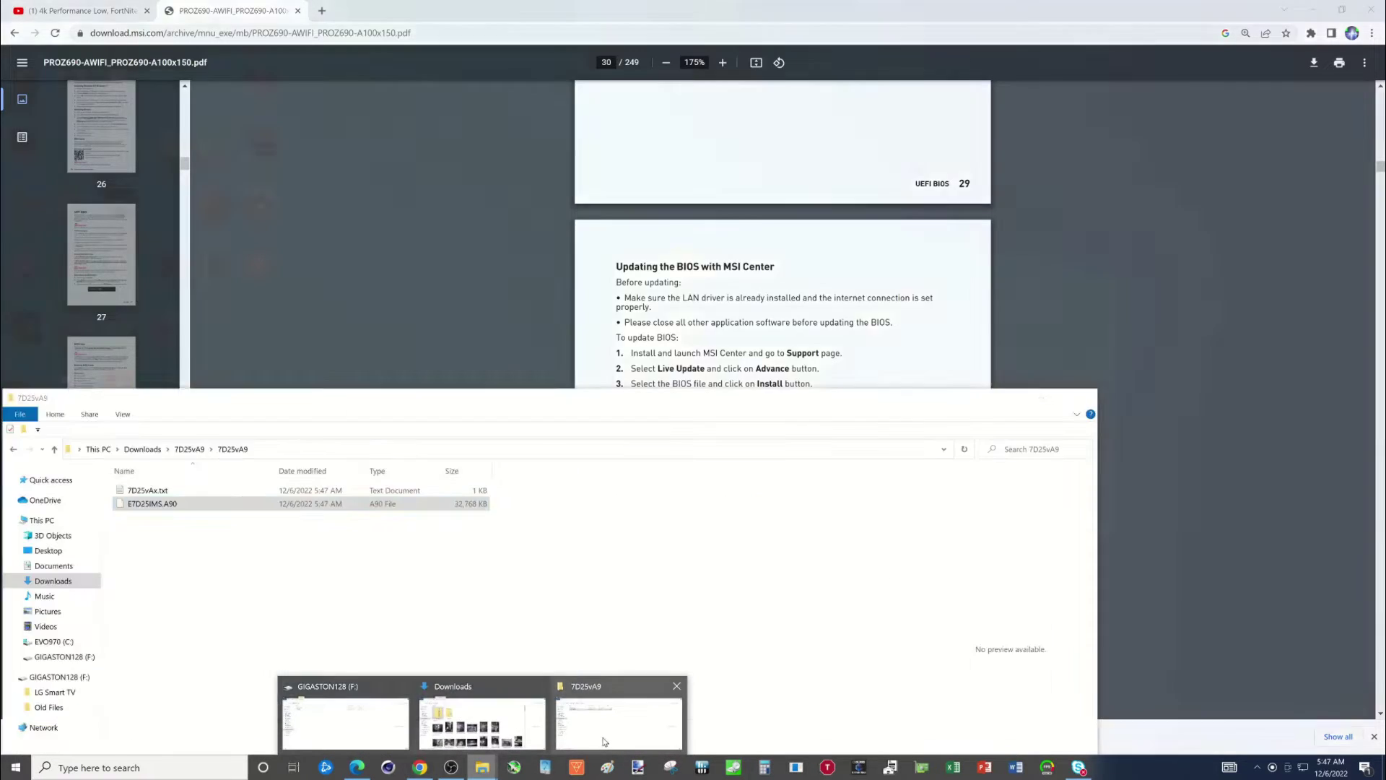
right_click(143, 507)
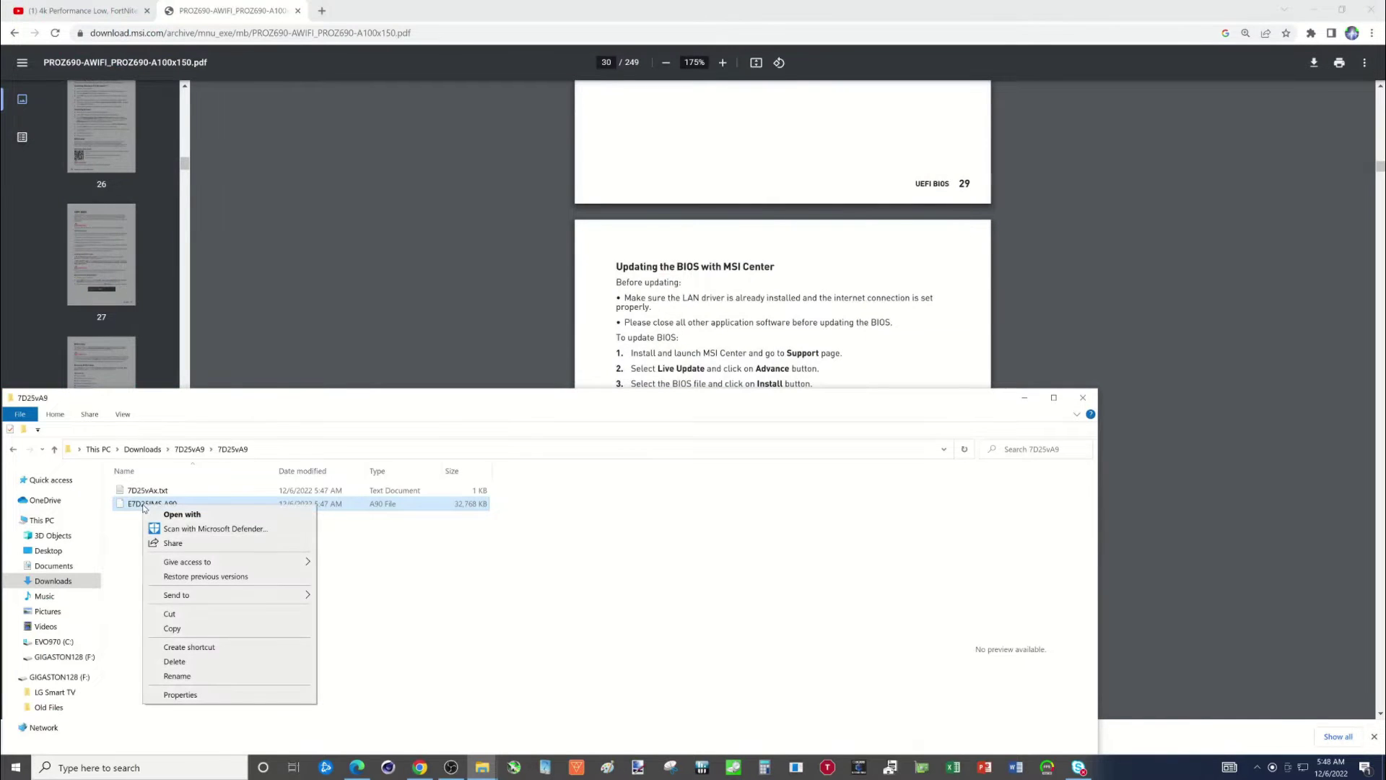
left_click(177, 676)
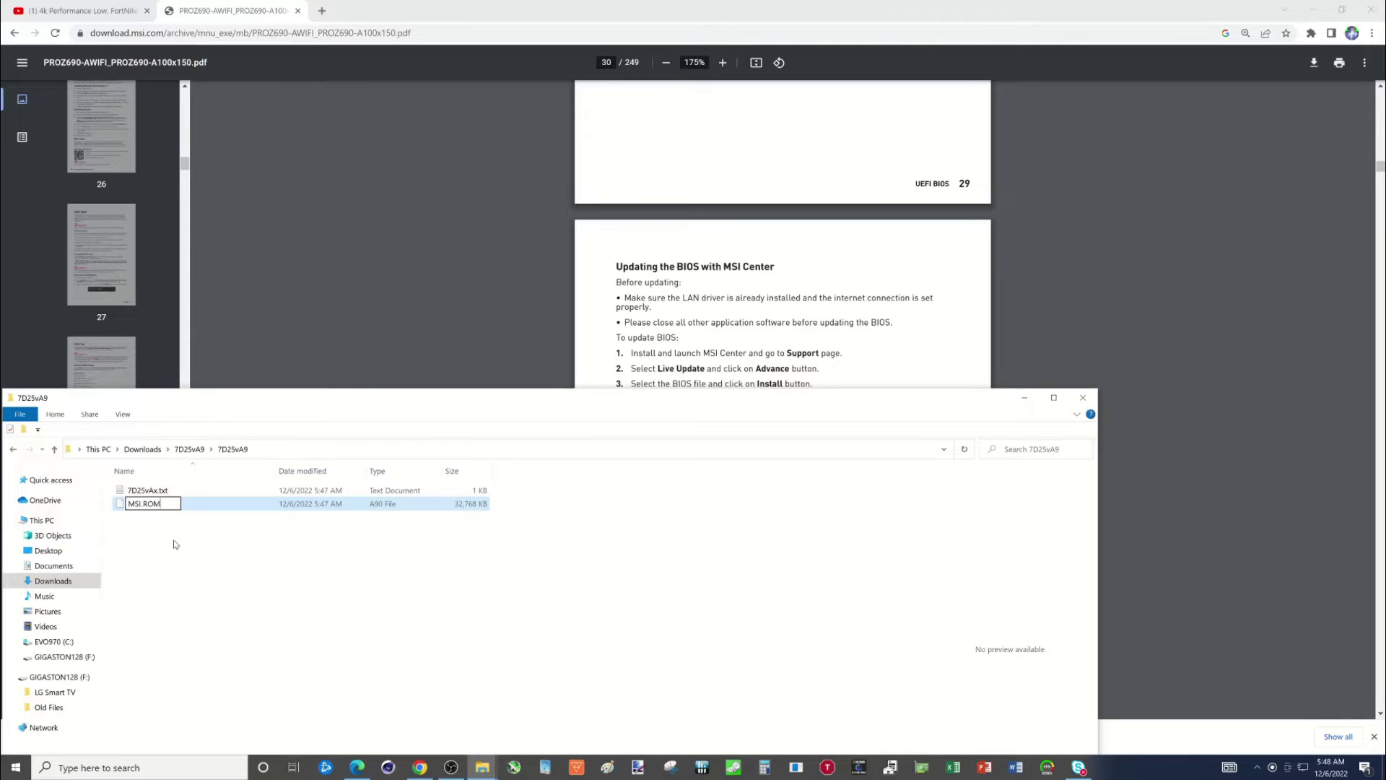
type("MSI.ROM")
key("Return")
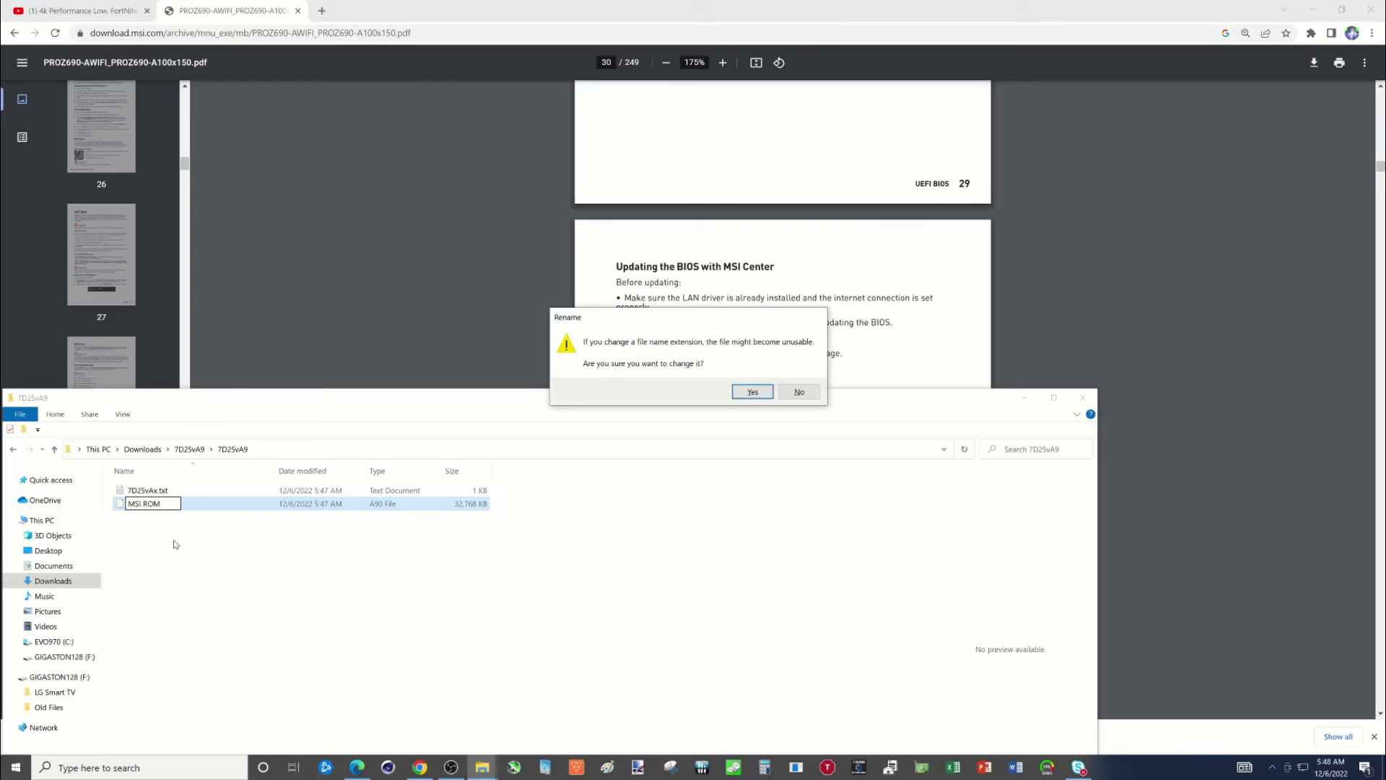
key("Return")
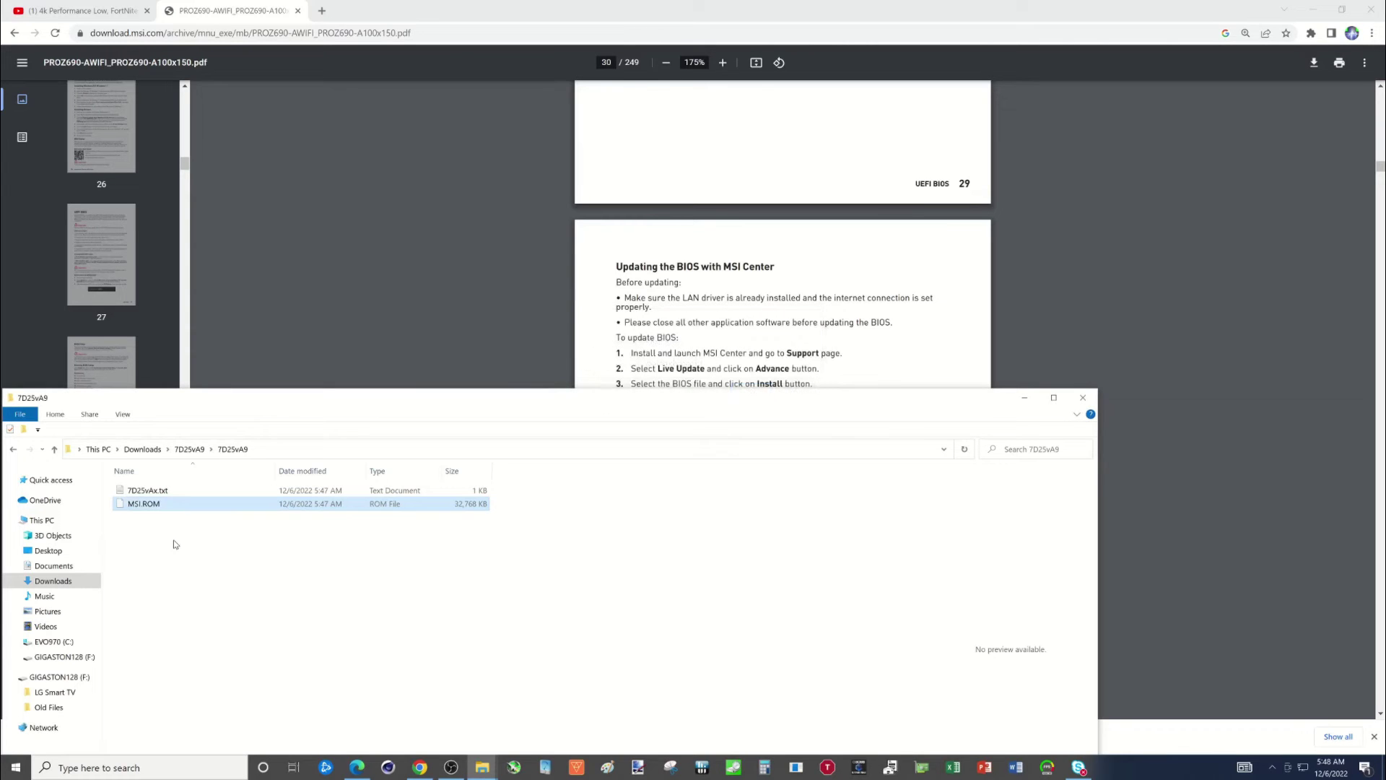
Copy MSI.ROM and paste it into the GIGASTON128 (F:) drive root.
right_click(142, 505)
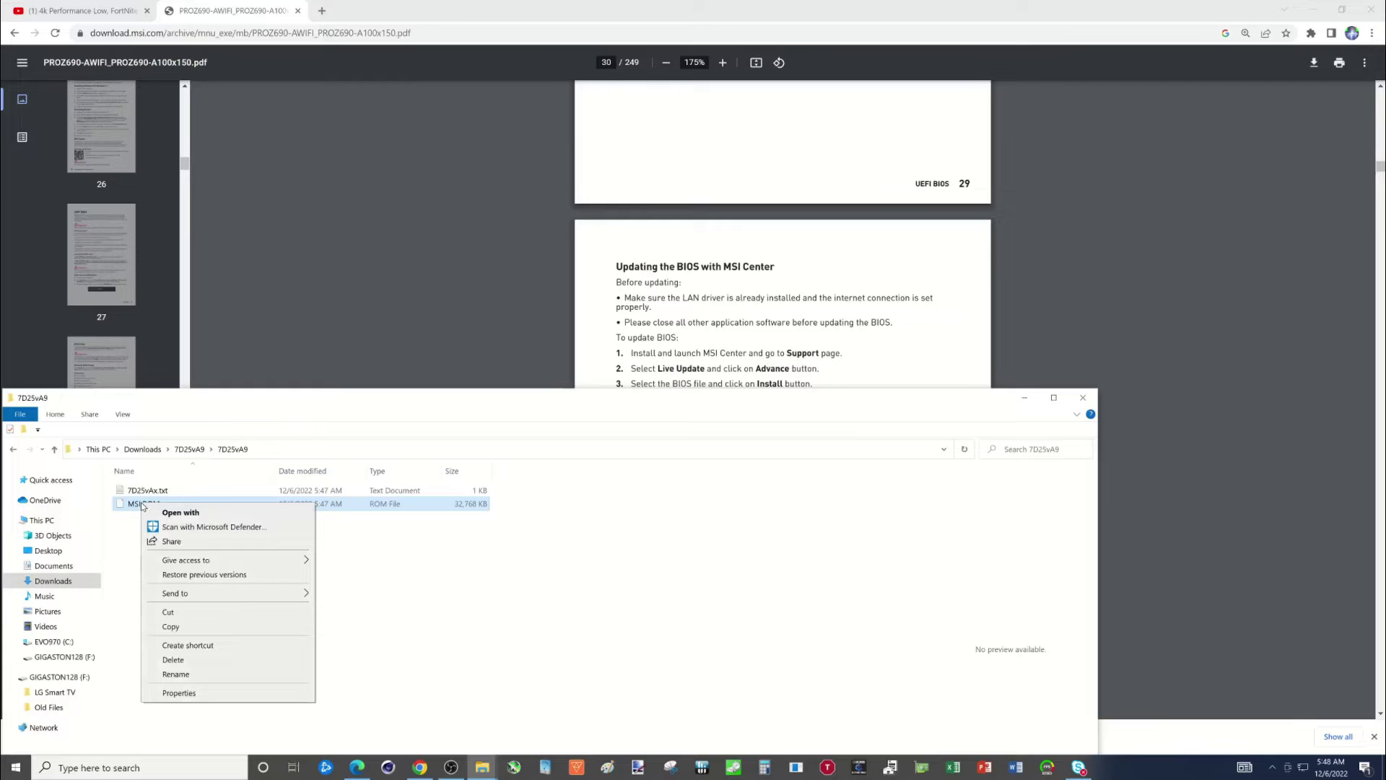
left_click(195, 634)
left_click(55, 678)
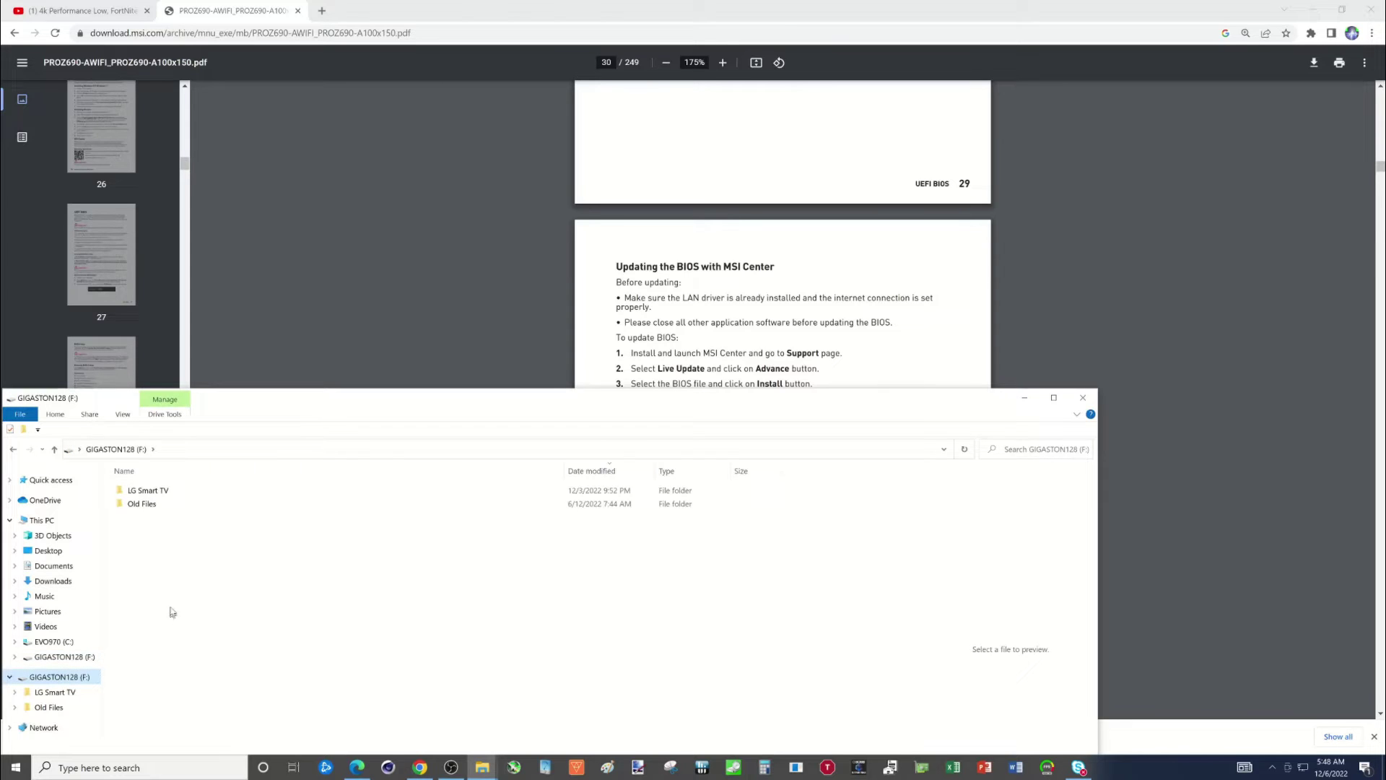
right_click(174, 567)
left_click(201, 659)
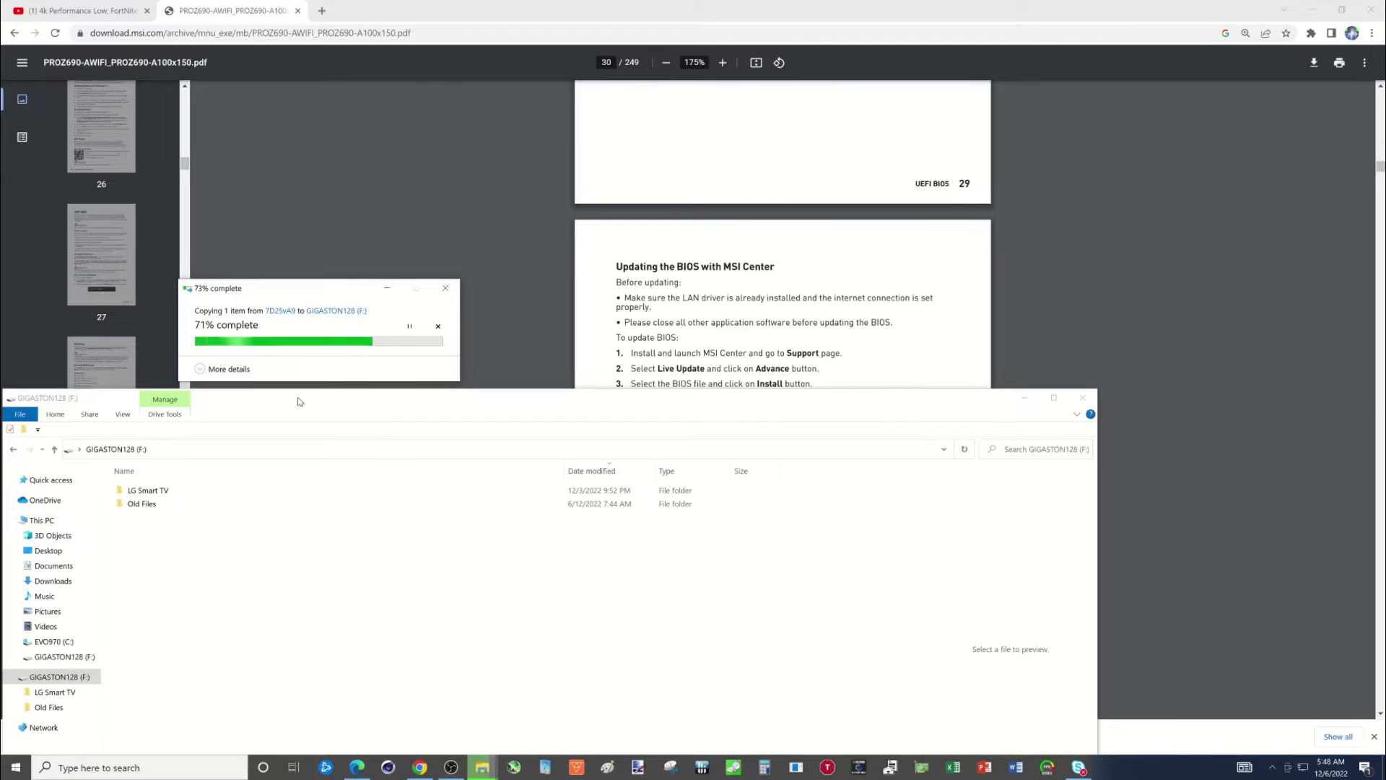
left_click_drag(300, 402, 517, 284)
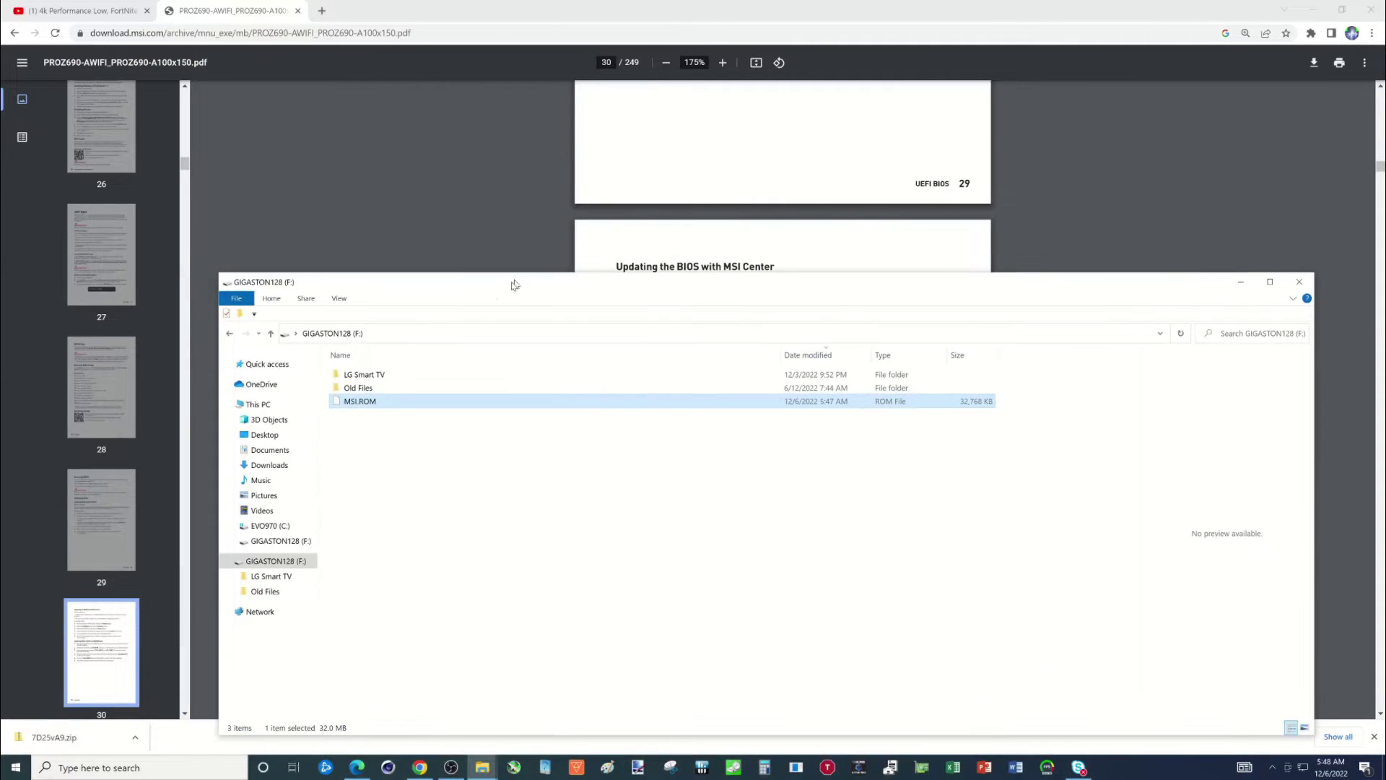
right_click(263, 562)
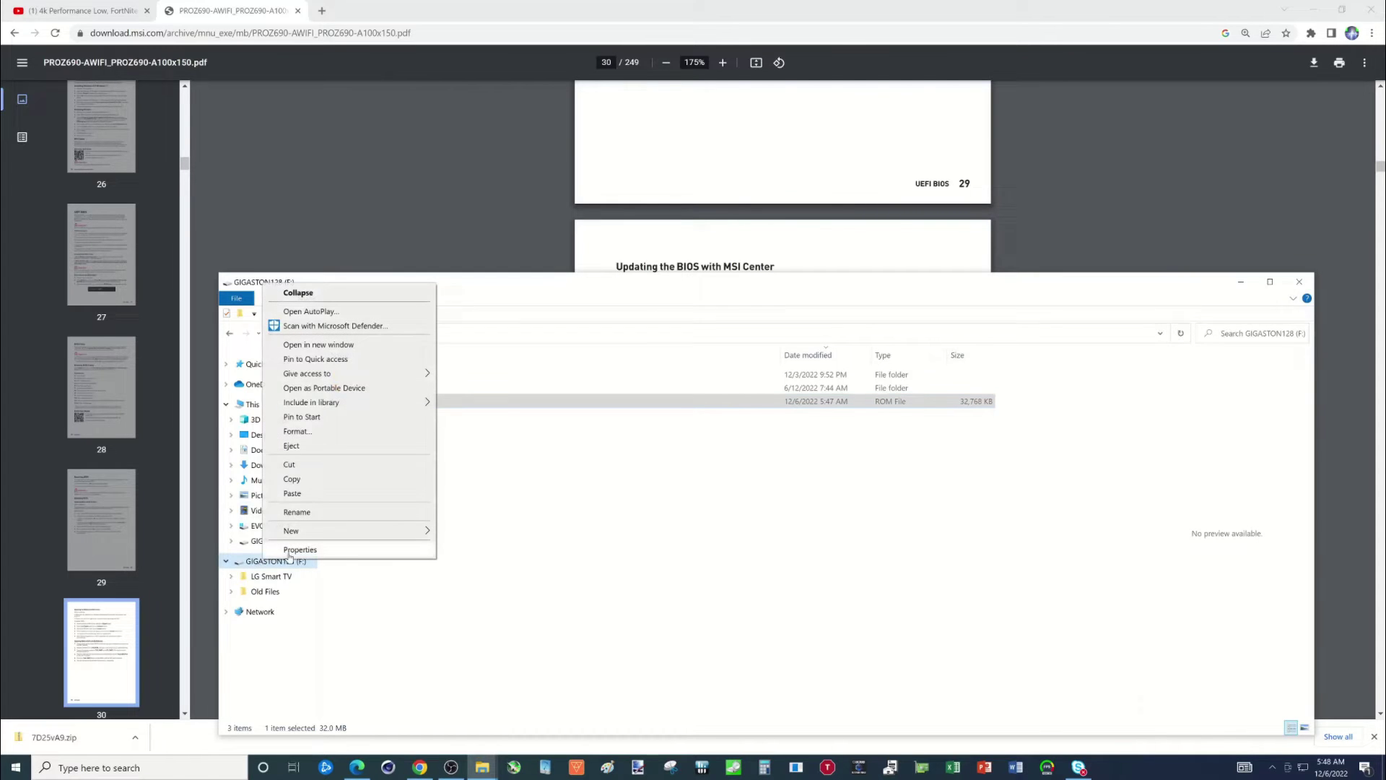
left_click(290, 555)
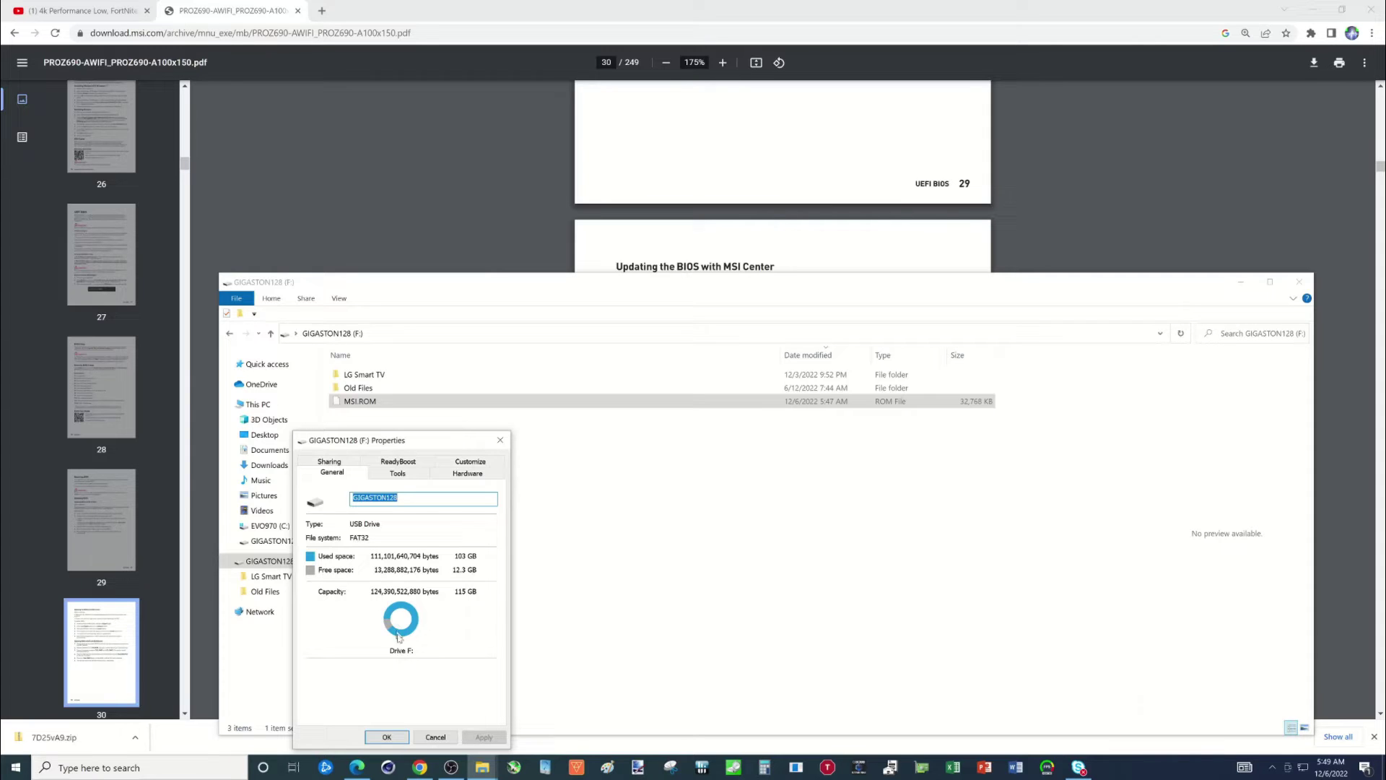
left_click(438, 737)
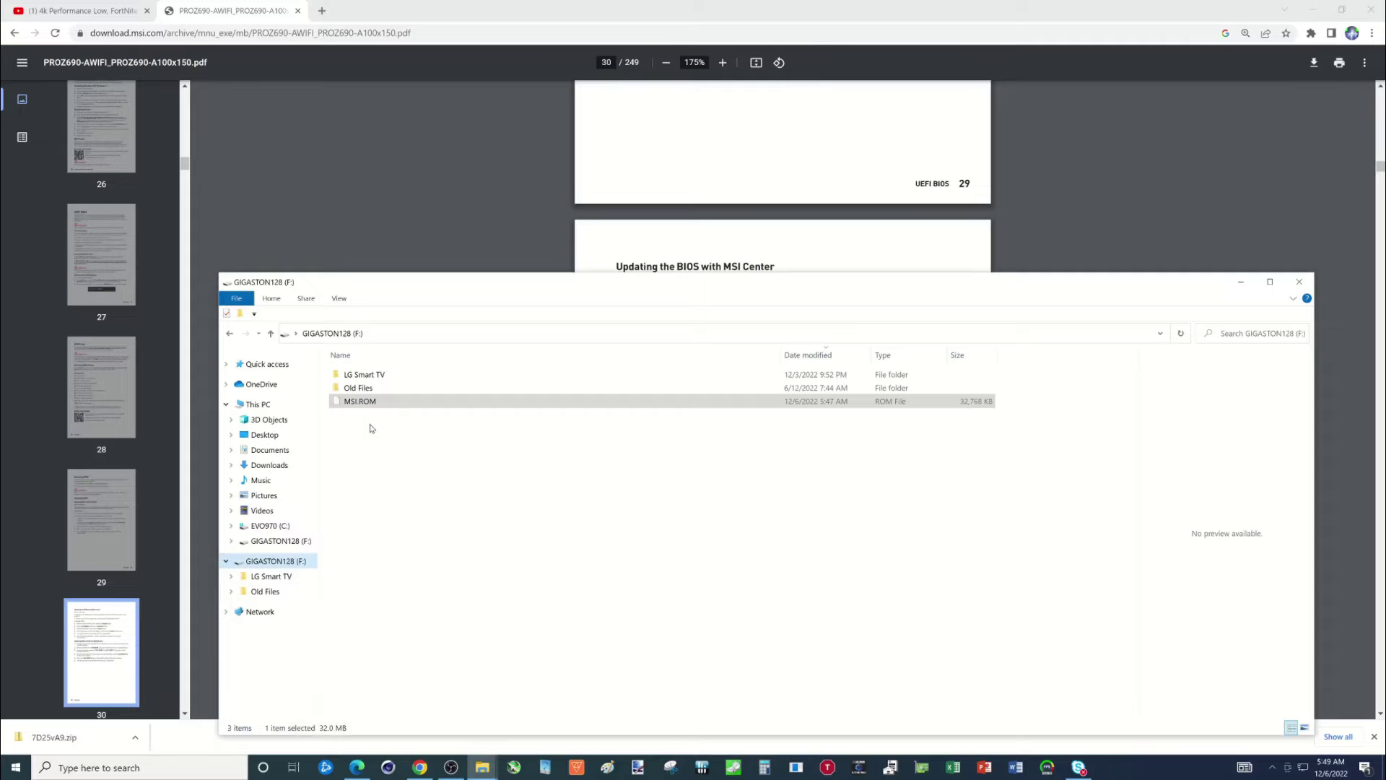
Browse the LG Smart TV folder and EVO970 (C:), return to GIGASTON128 (F:), then minimize Explorer.
left_click(376, 400)
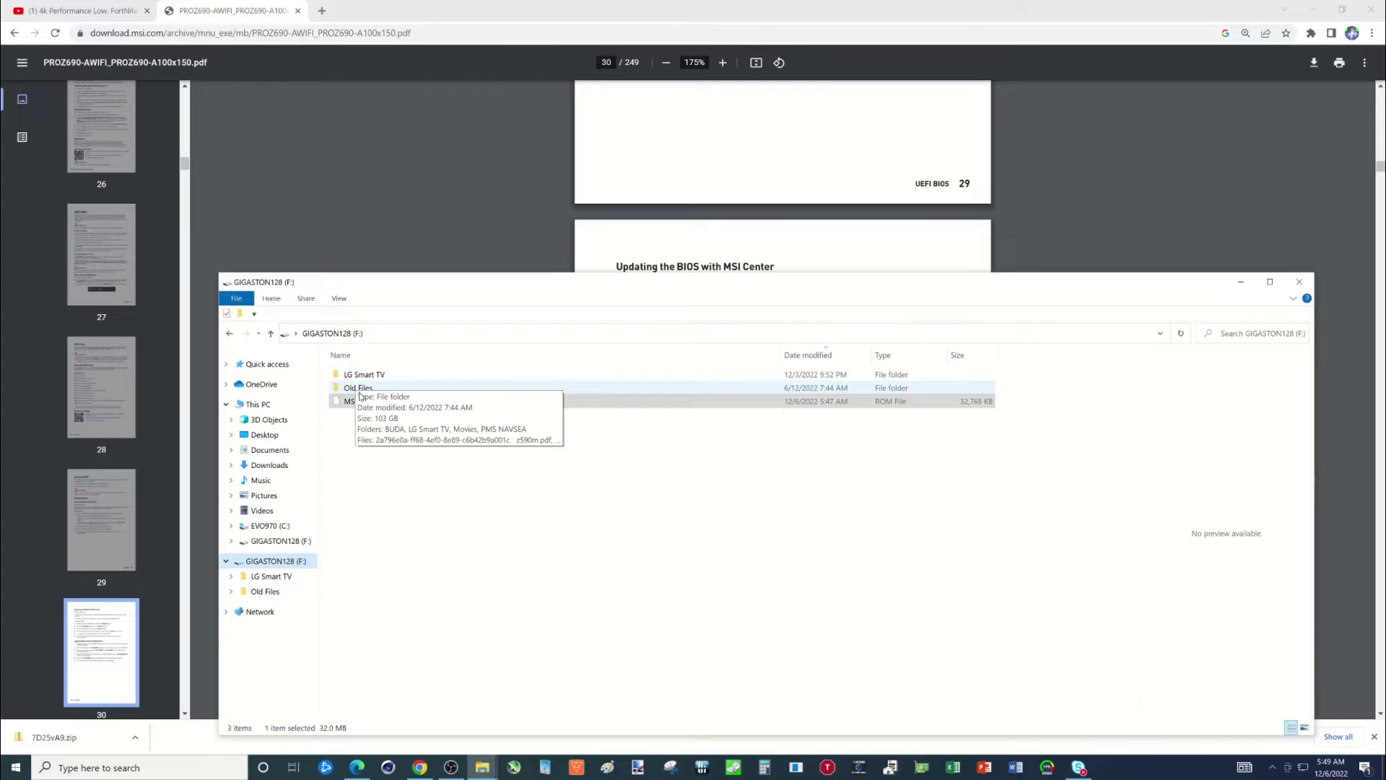
left_click(367, 512)
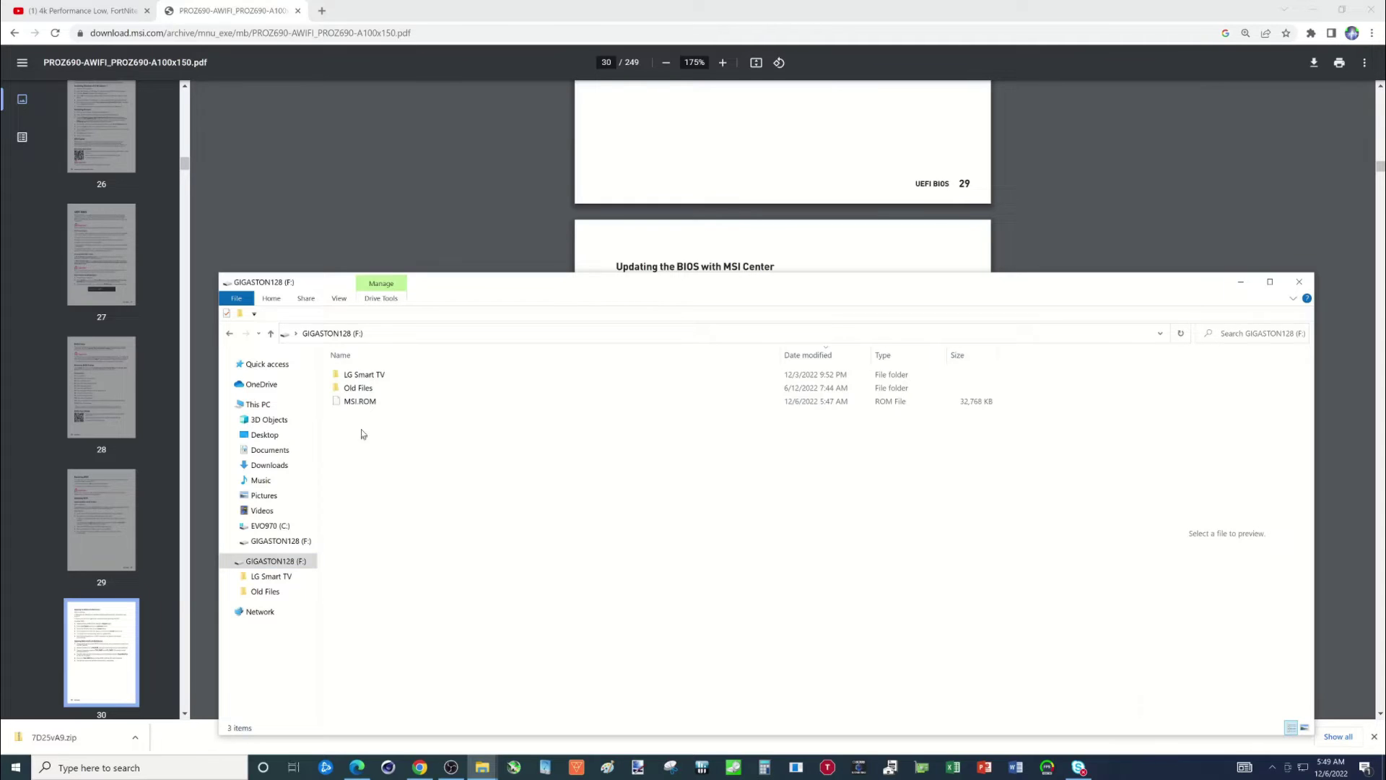
left_click(364, 404)
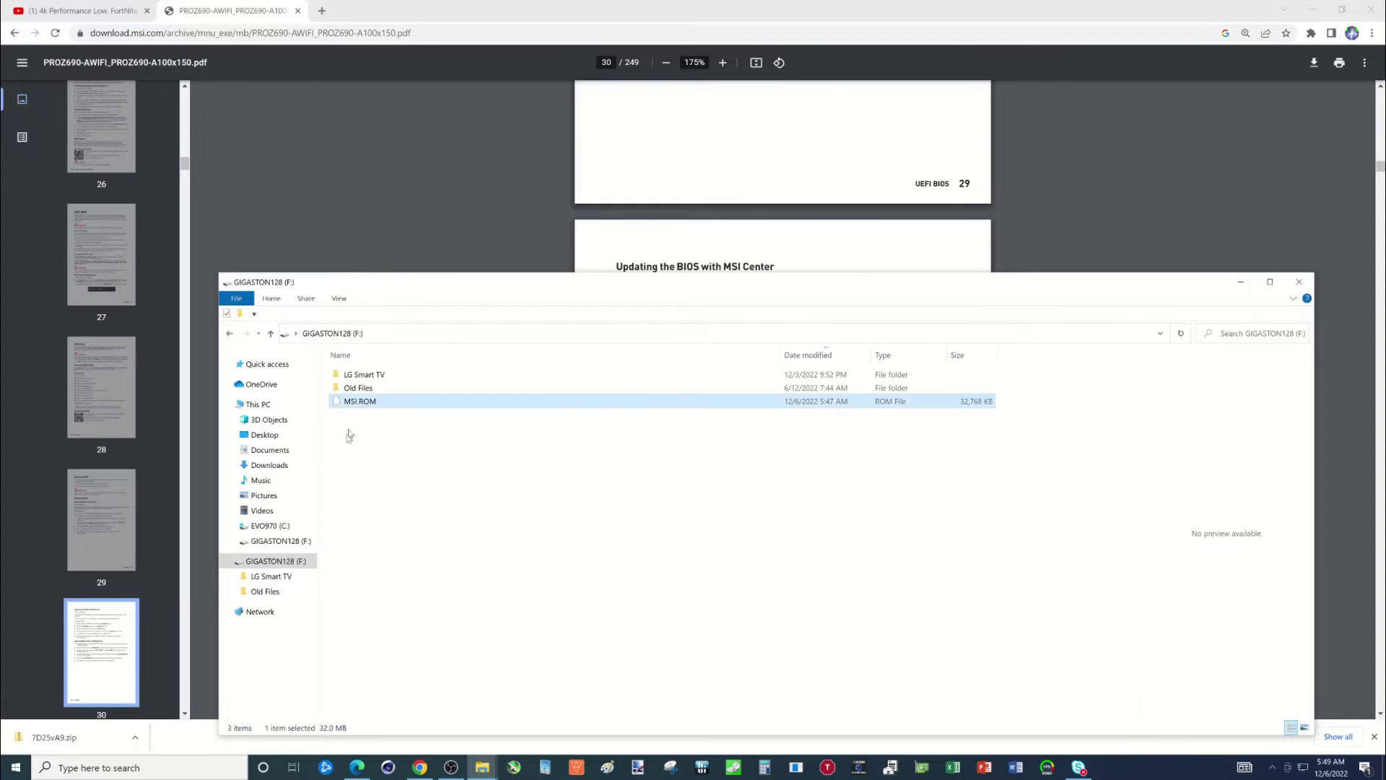
double_click(378, 374)
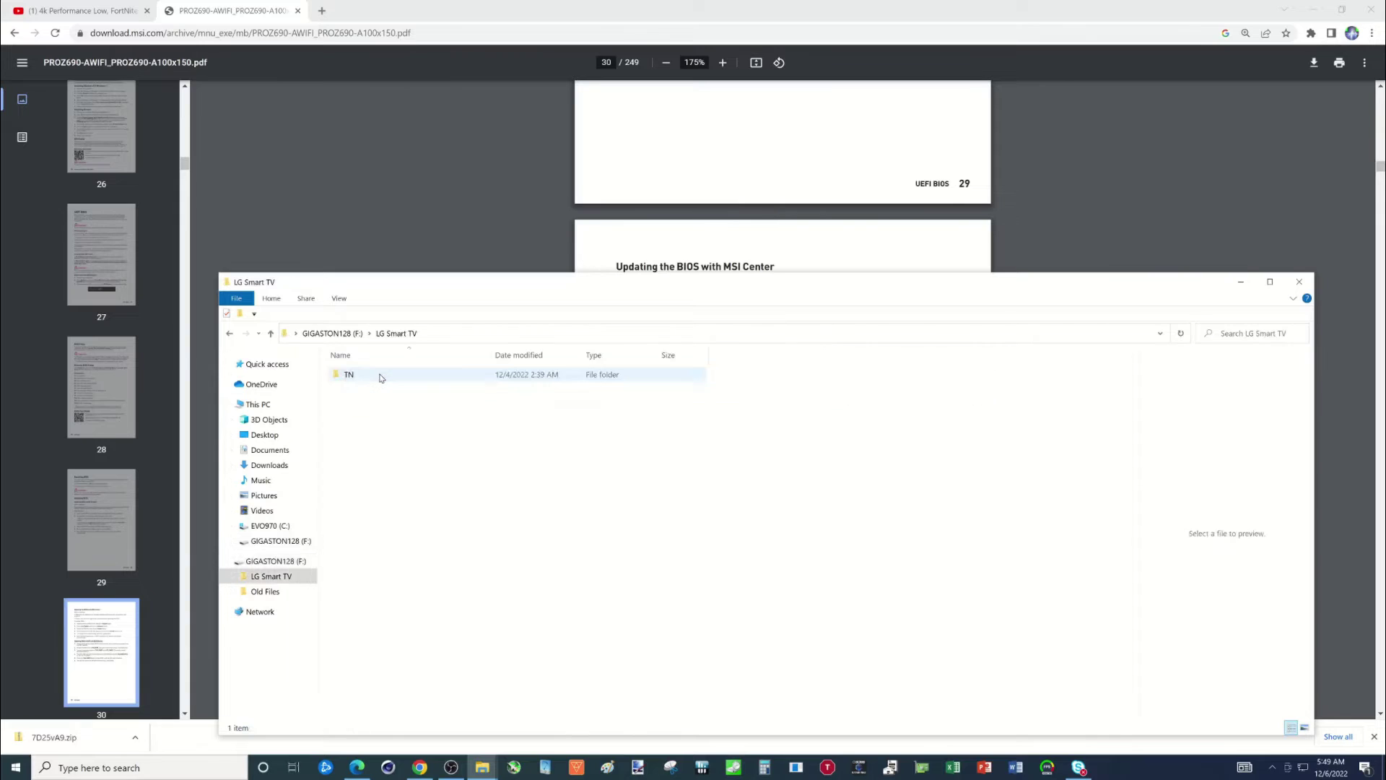
left_click(230, 334)
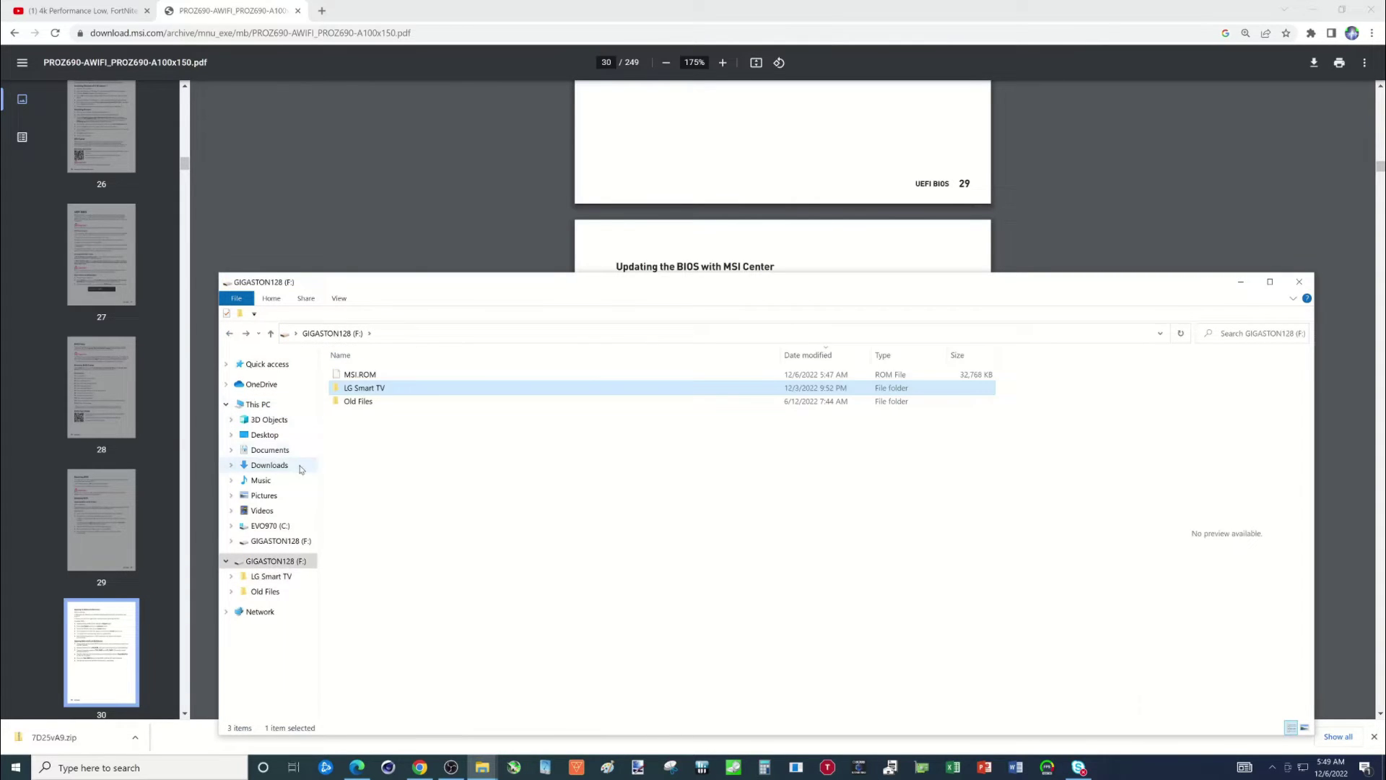
left_click(273, 563)
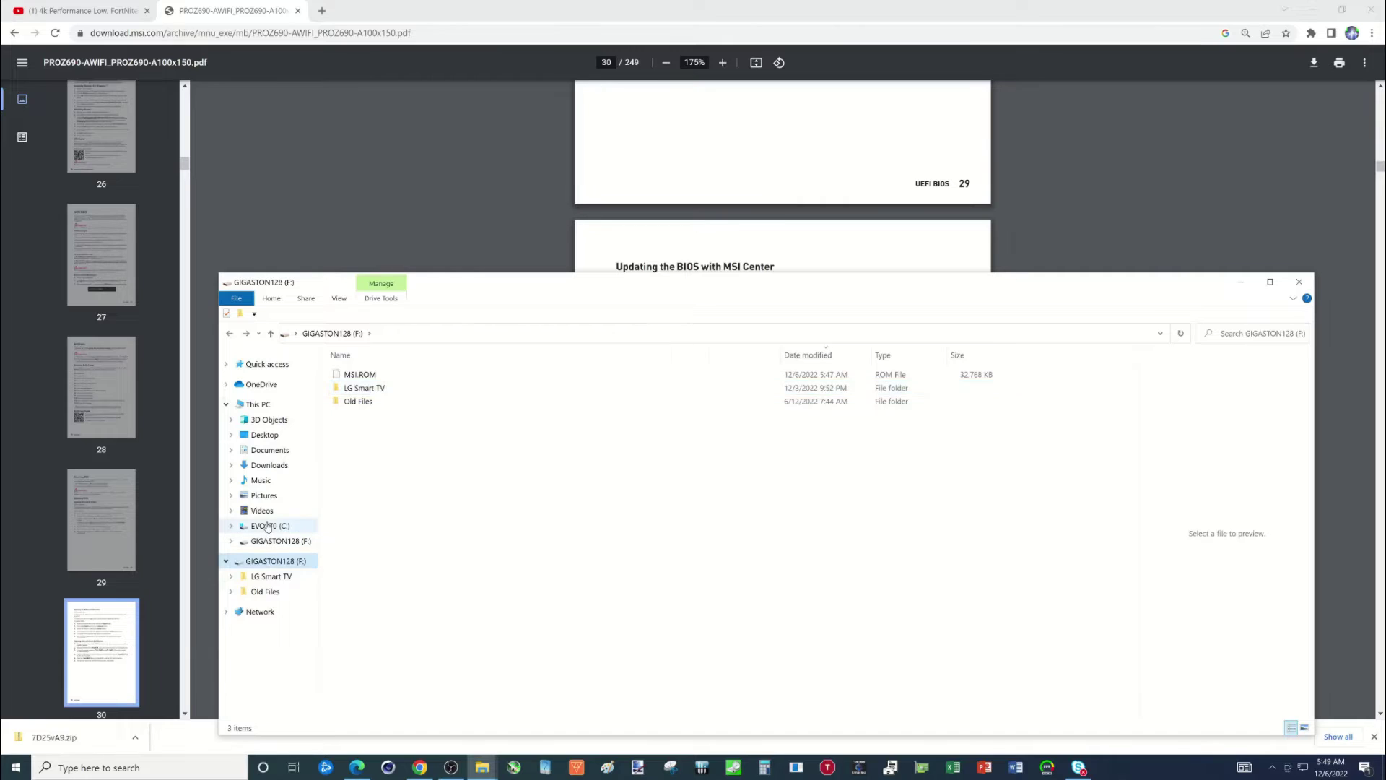
left_click(268, 526)
left_click(266, 561)
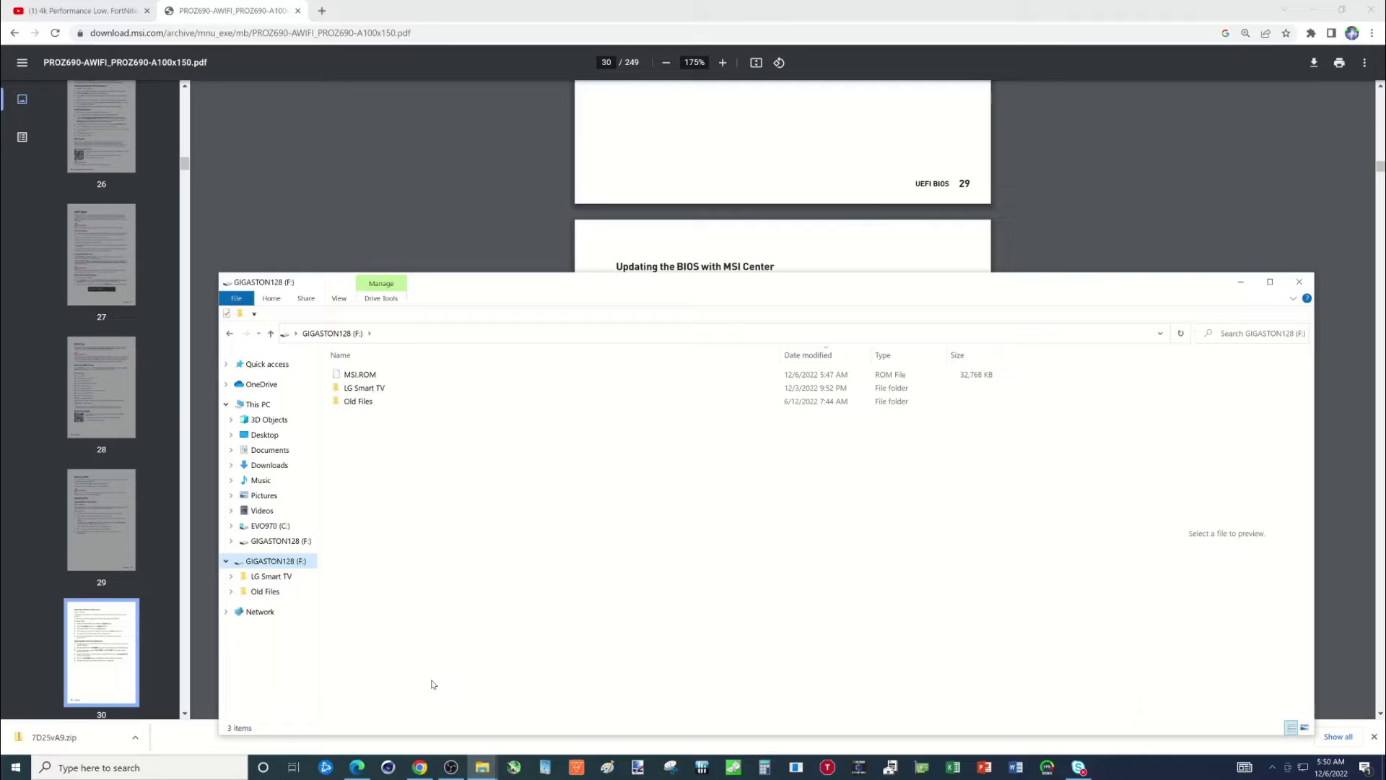
left_click(653, 249)
Scroll the manual from page 29 up to page 10's Rear I/O Panel with Flash BIOS Port and Button.
scroll(448, 339, "up", 5)
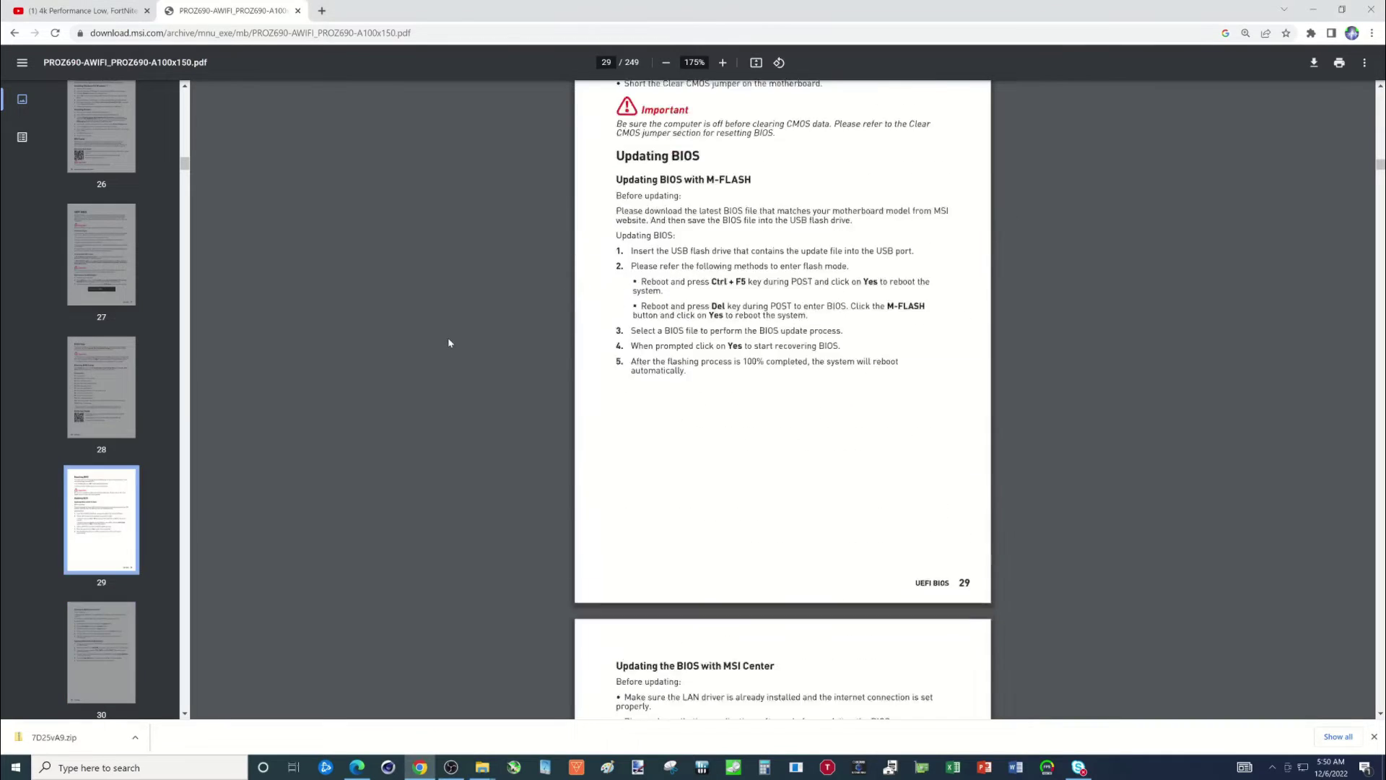
scroll(448, 343, "up", 20)
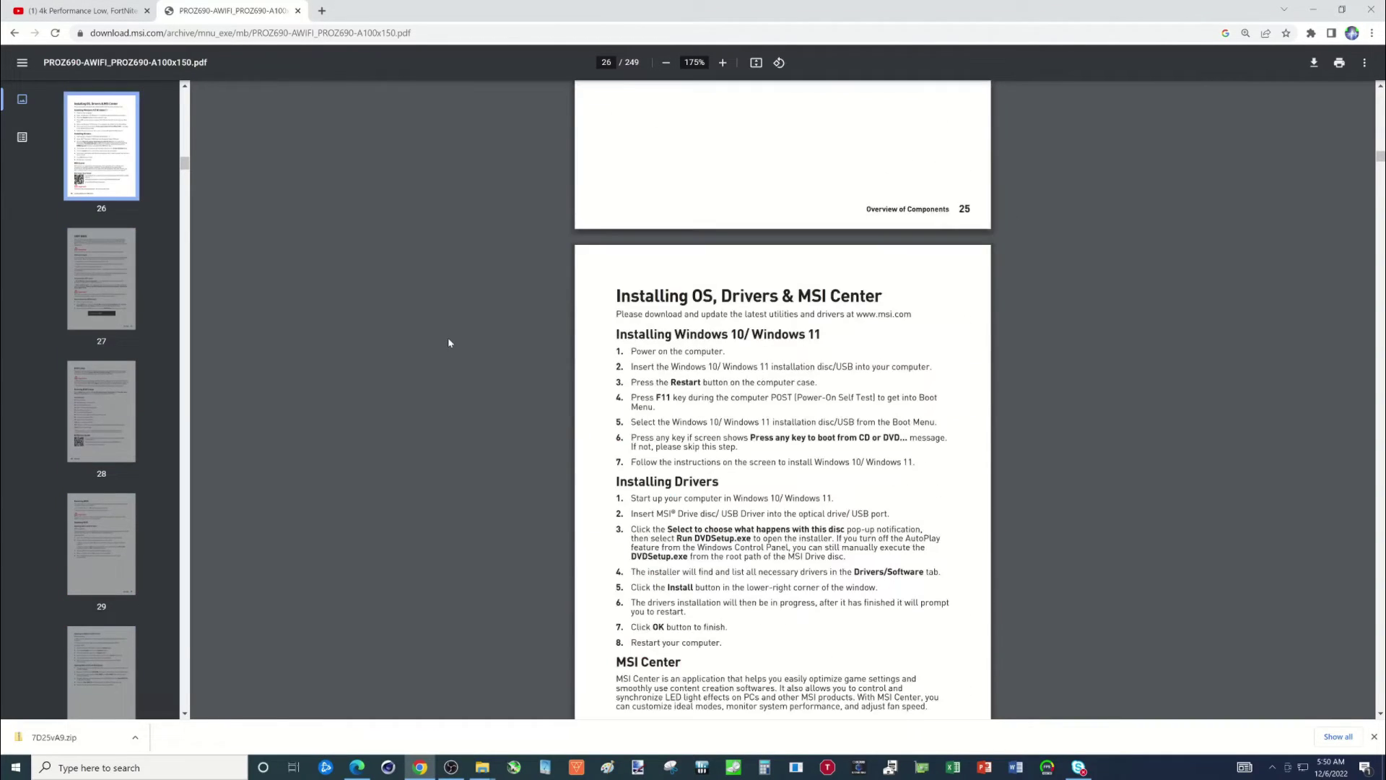
scroll(448, 343, "up", 15)
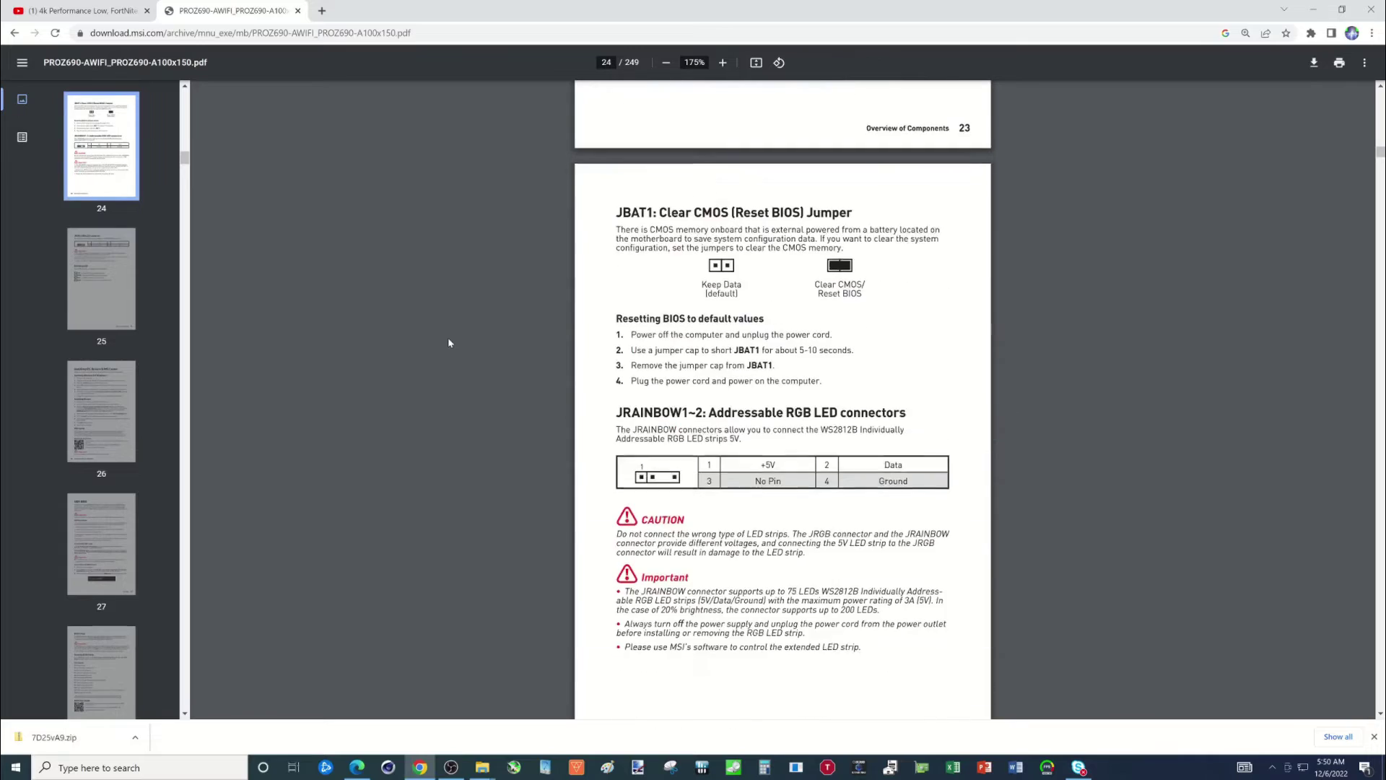
scroll(449, 343, "up", 20)
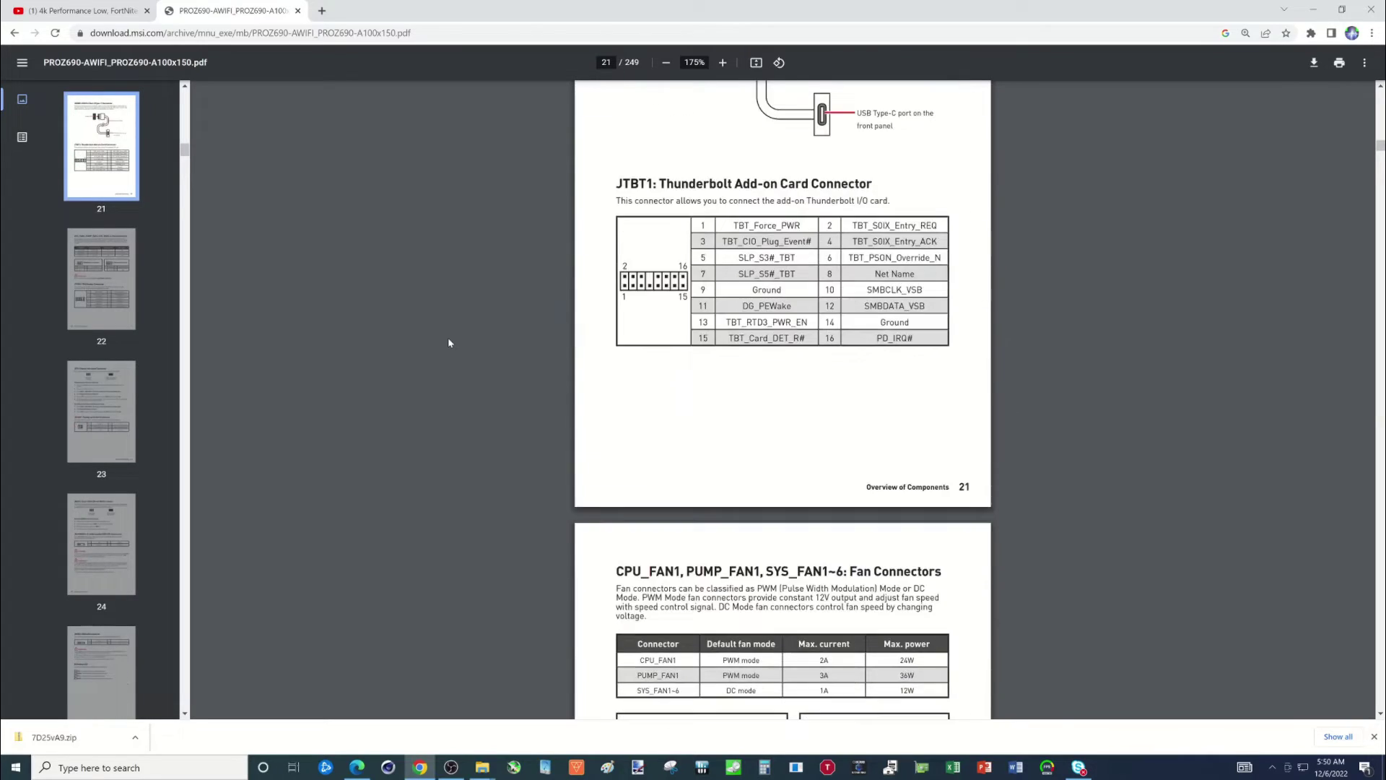
scroll(448, 343, "up", 15)
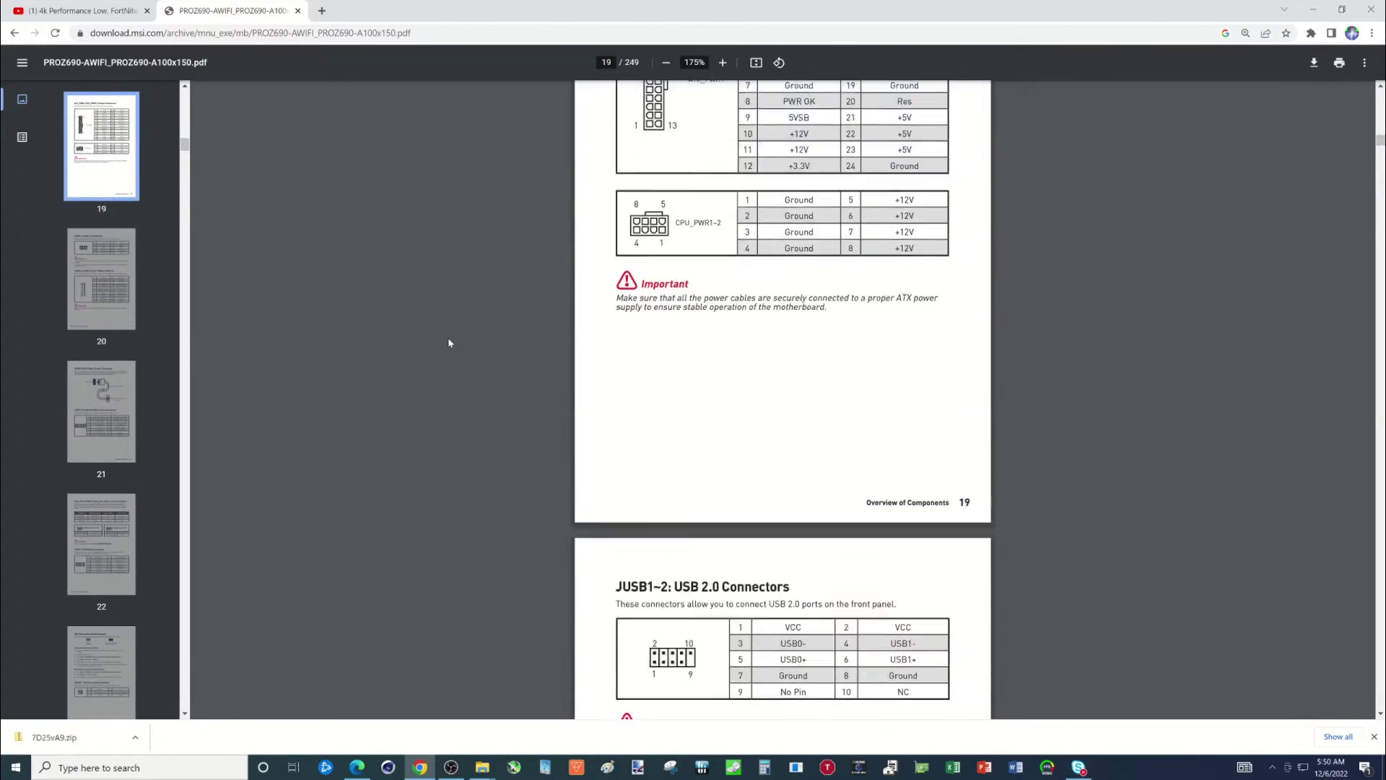
scroll(448, 343, "up", 15)
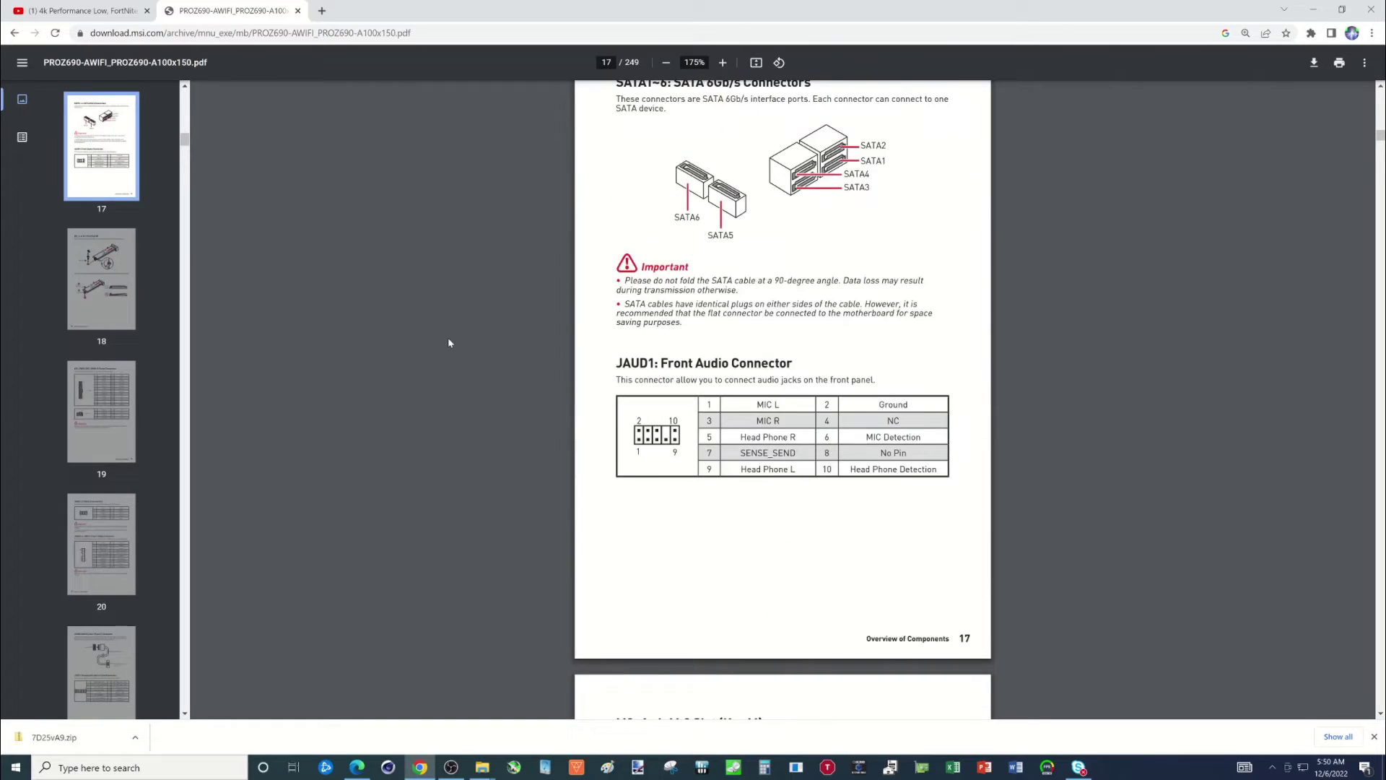
scroll(449, 342, "up", 15)
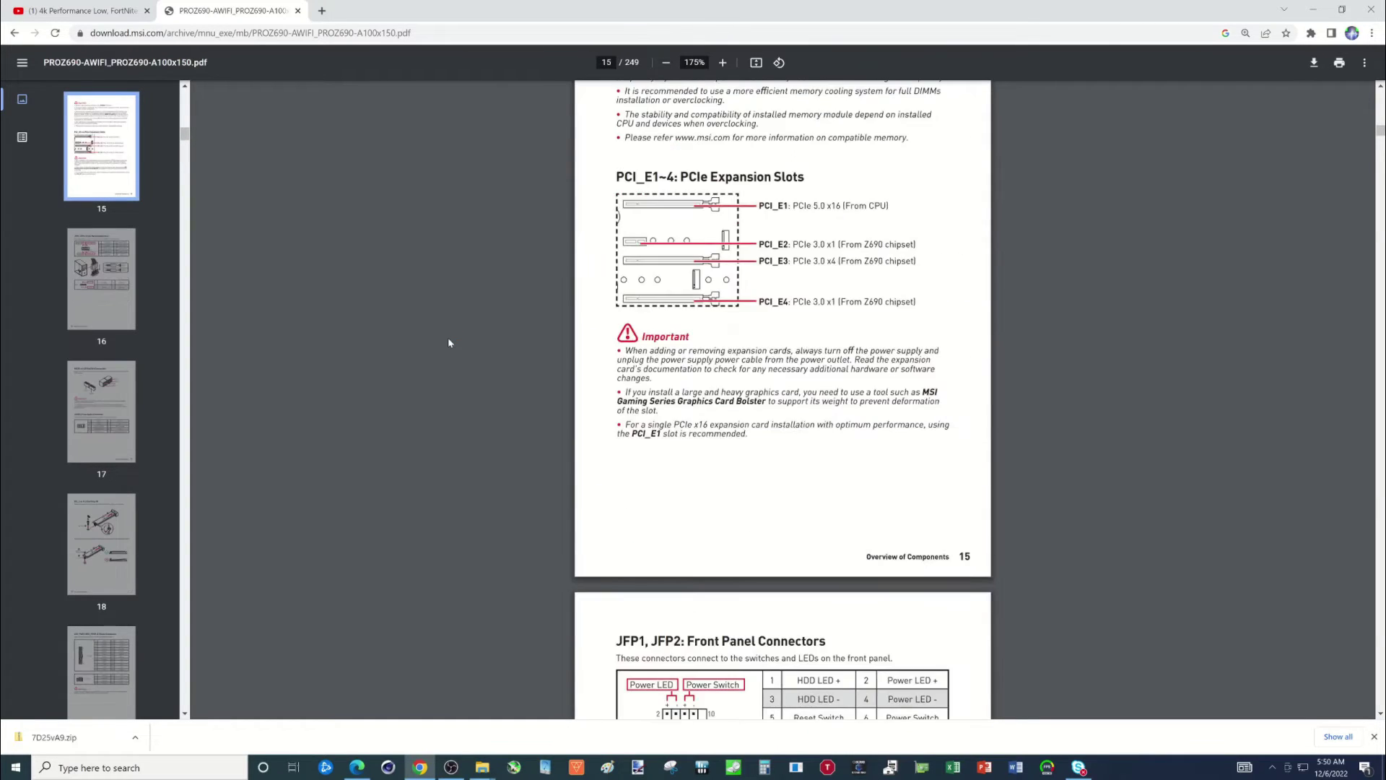
scroll(449, 343, "up", 15)
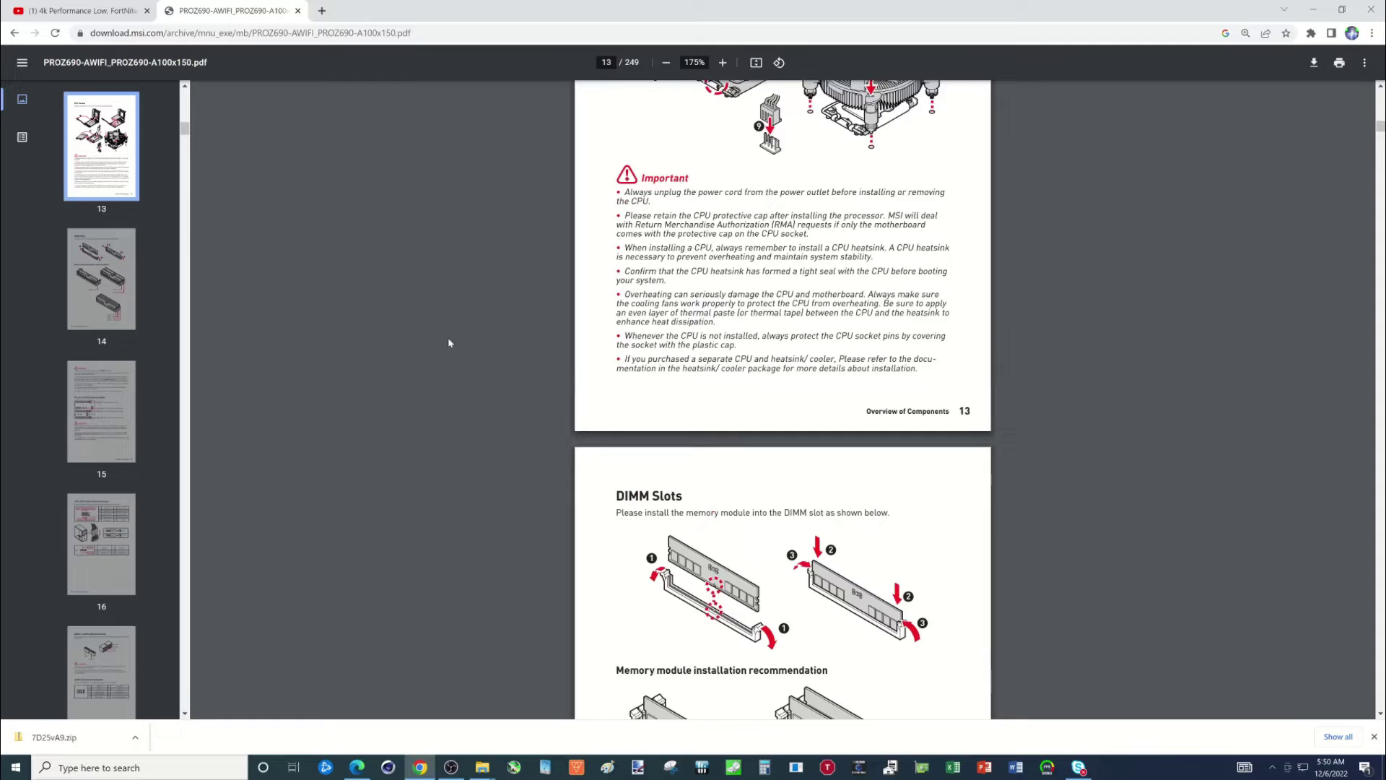
scroll(448, 343, "up", 15)
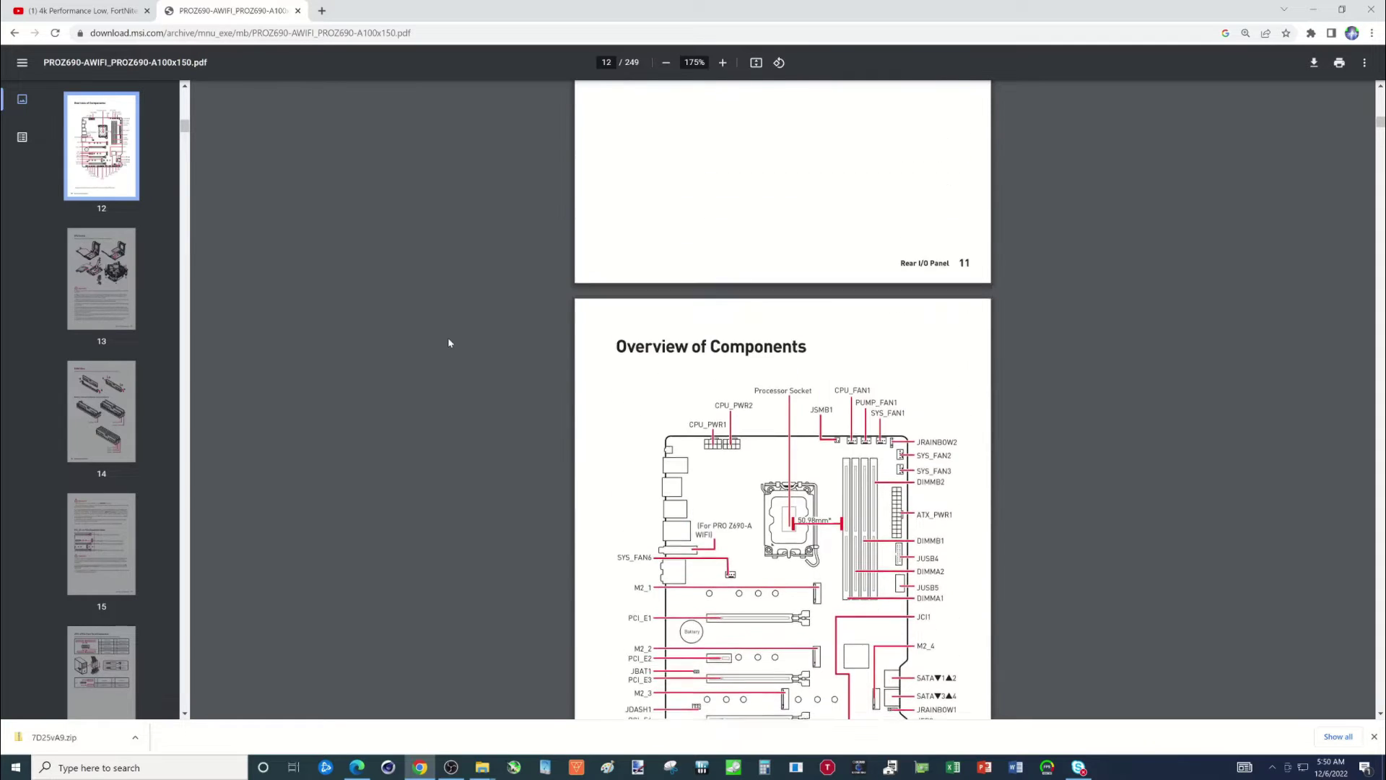
scroll(449, 343, "up", 15)
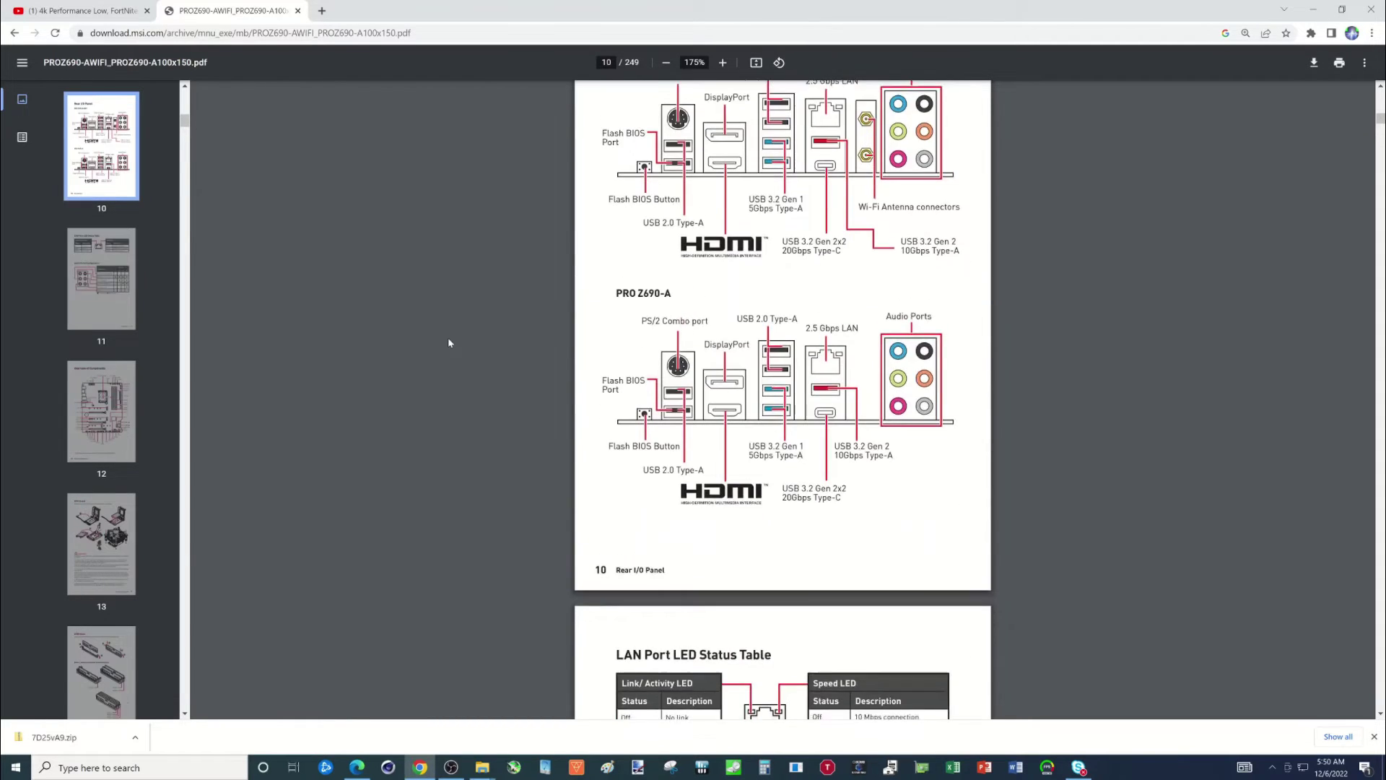
scroll(448, 343, "up", 3)
scroll(449, 343, "down", 1)
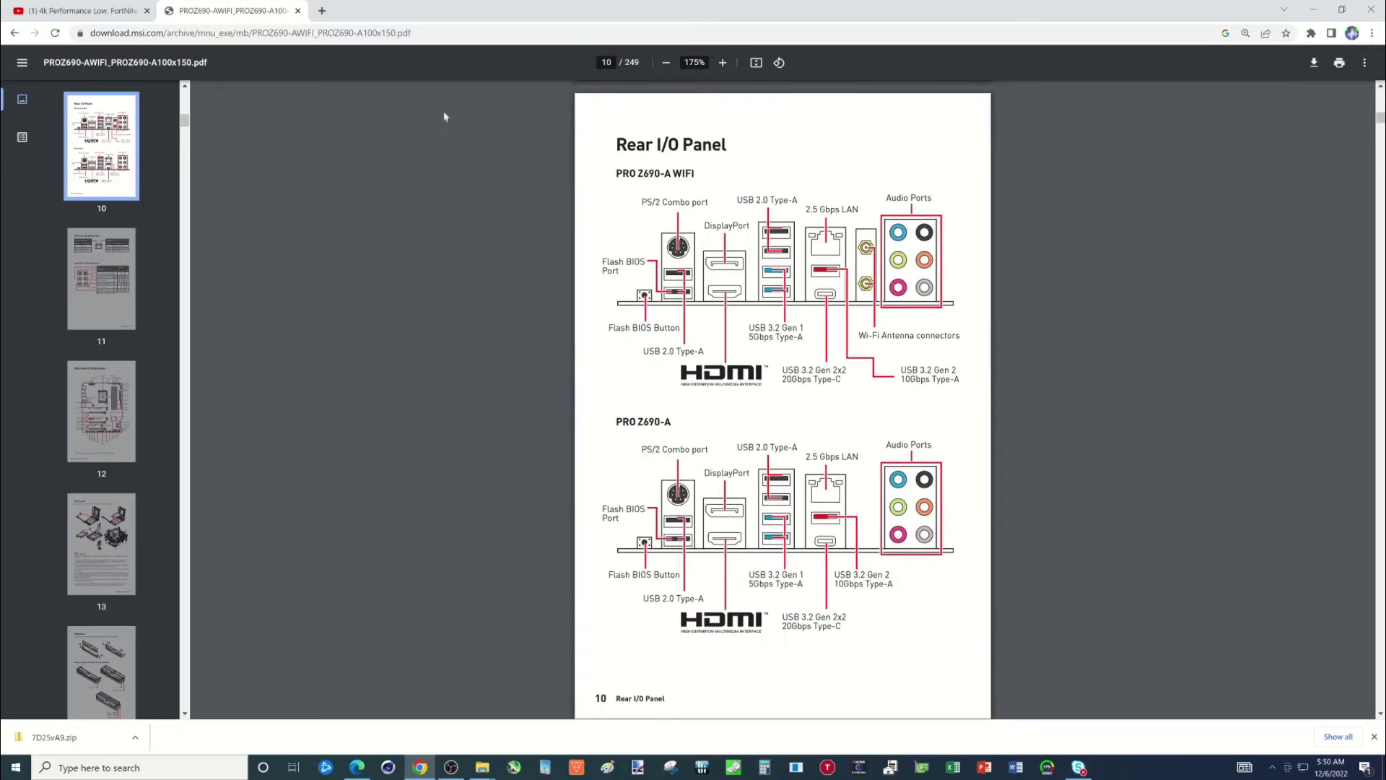